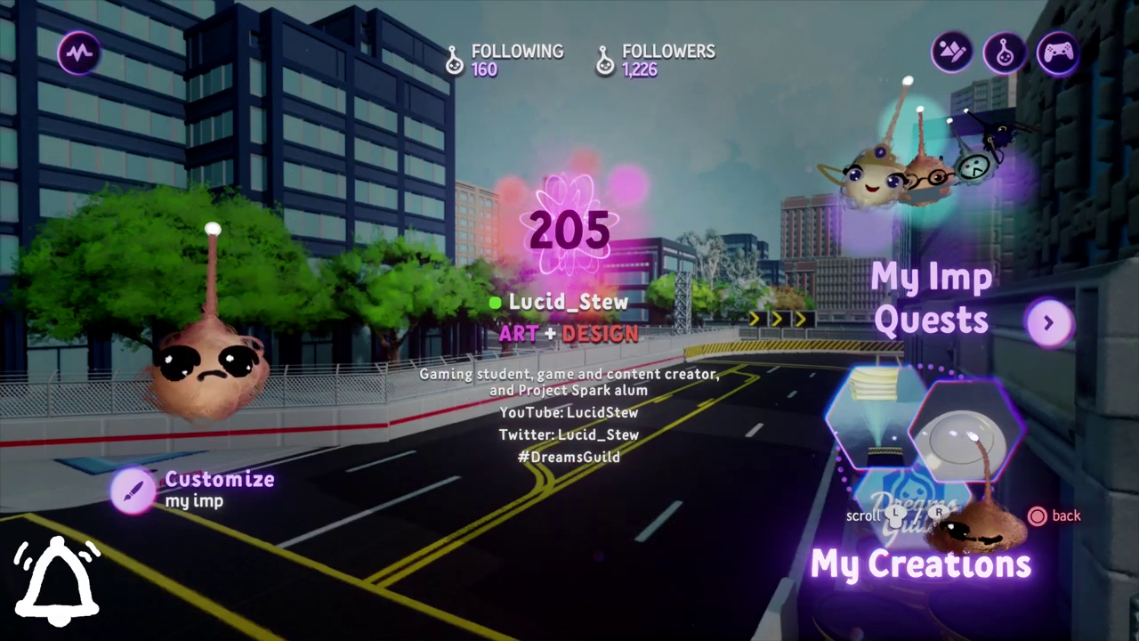
# - Start a new element or scene from scratch in My Creations
pyautogui.click(960, 471)
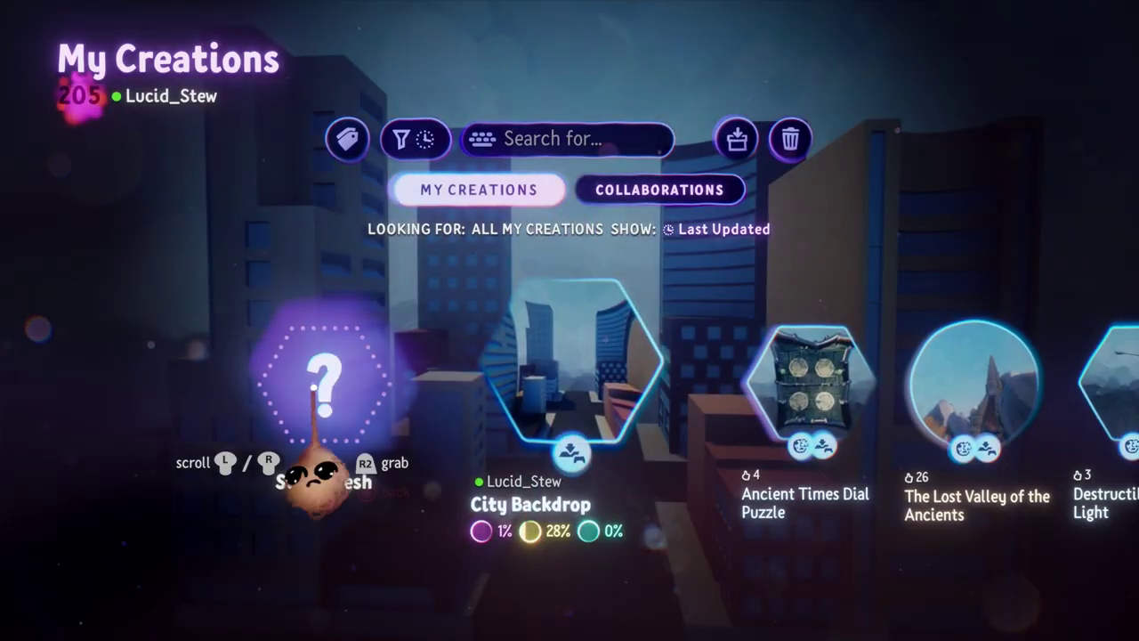
pyautogui.click(324, 421)
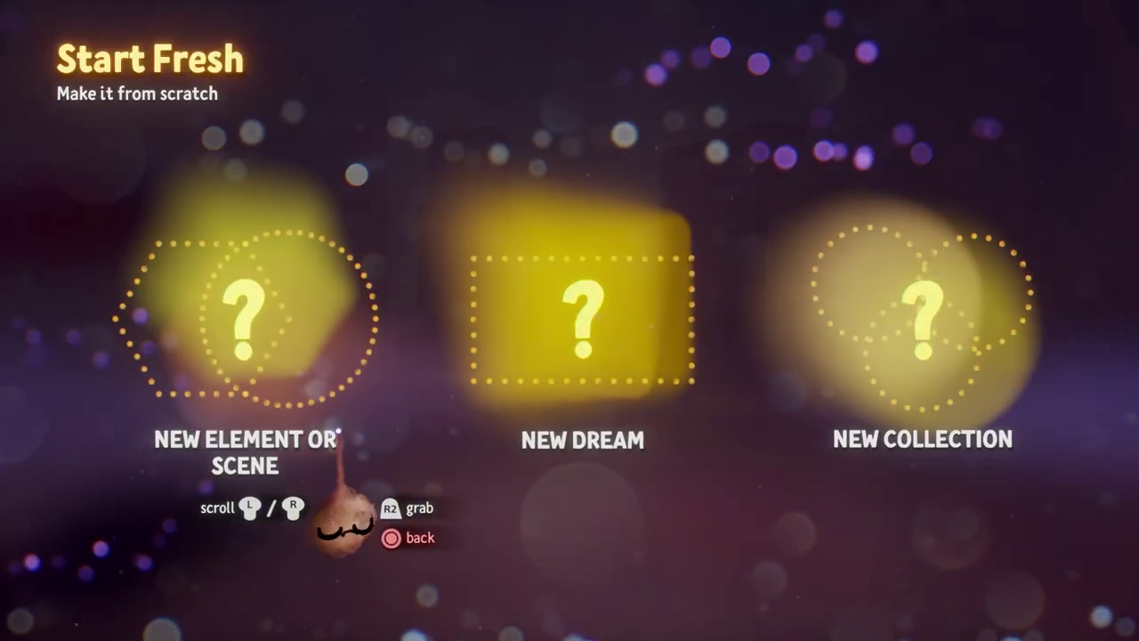
pyautogui.click(248, 316)
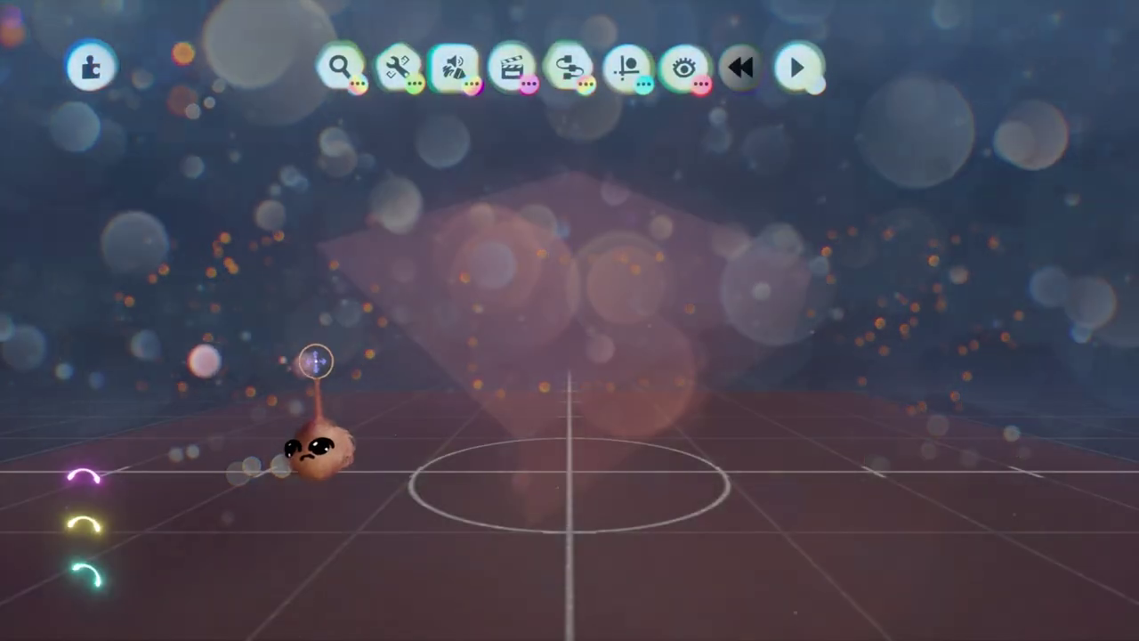
pyautogui.scroll(-5, 427, 391)
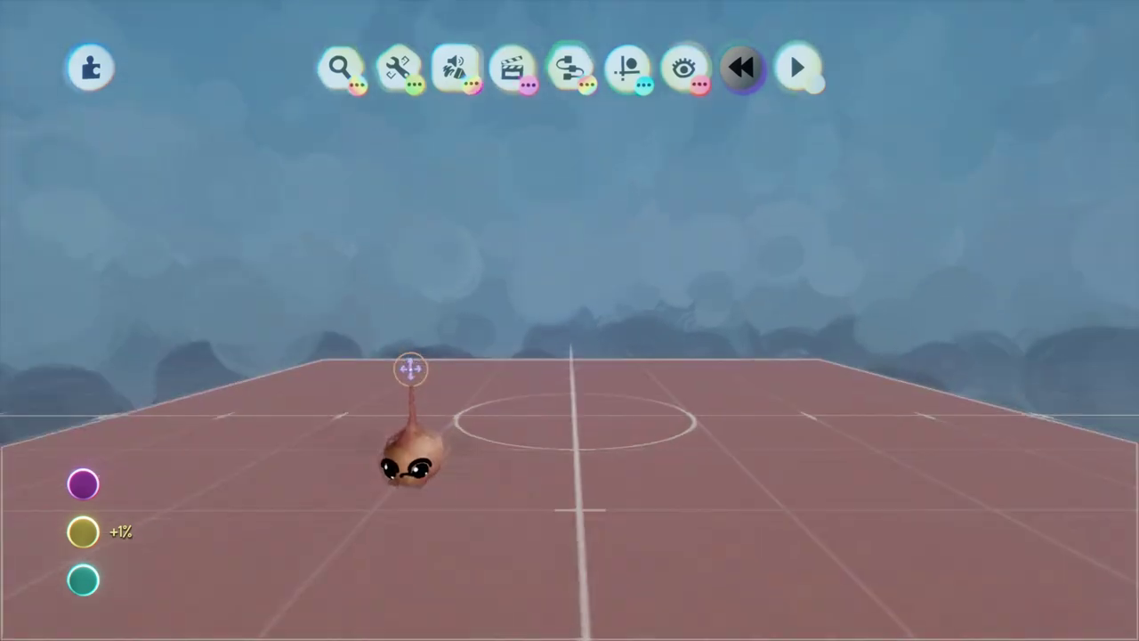
pyautogui.moveTo(422, 391); pyautogui.dragTo(452, 431, button='middle')
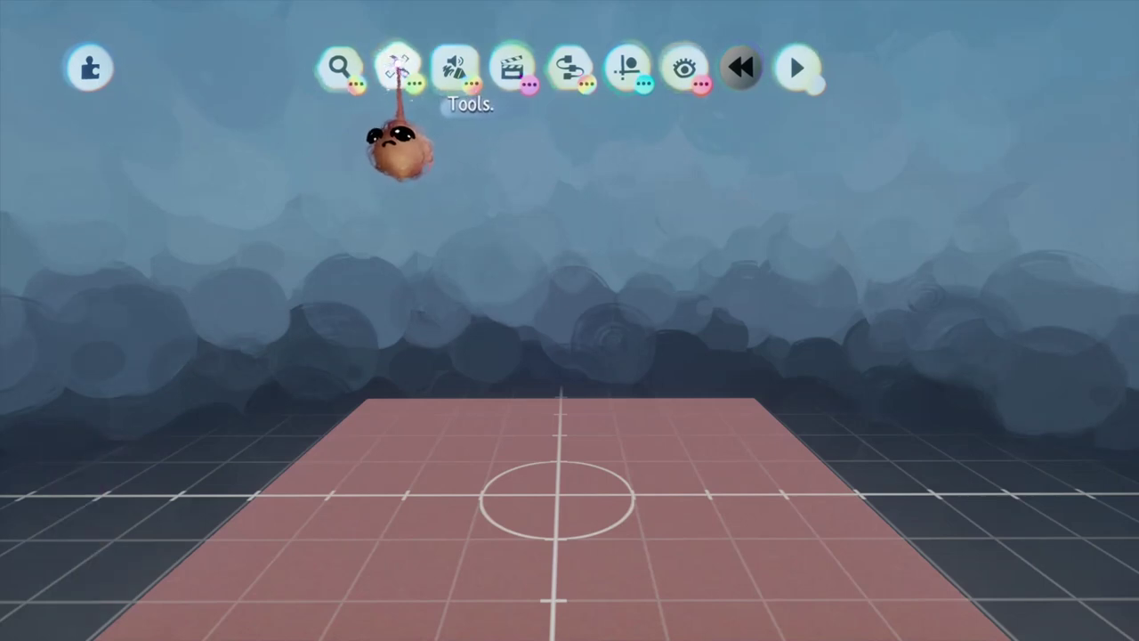
# - Bring up the editing tools and try moving the default floor block around over the grid
pyautogui.click(398, 67)
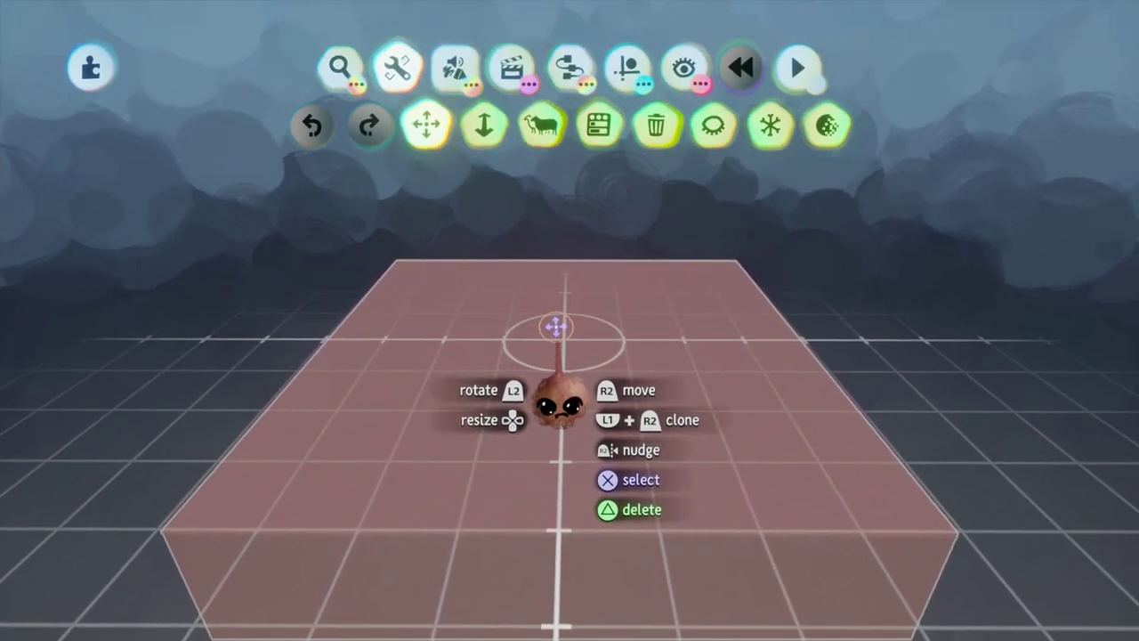
pyautogui.moveTo(558, 340); pyautogui.dragTo(529, 353)
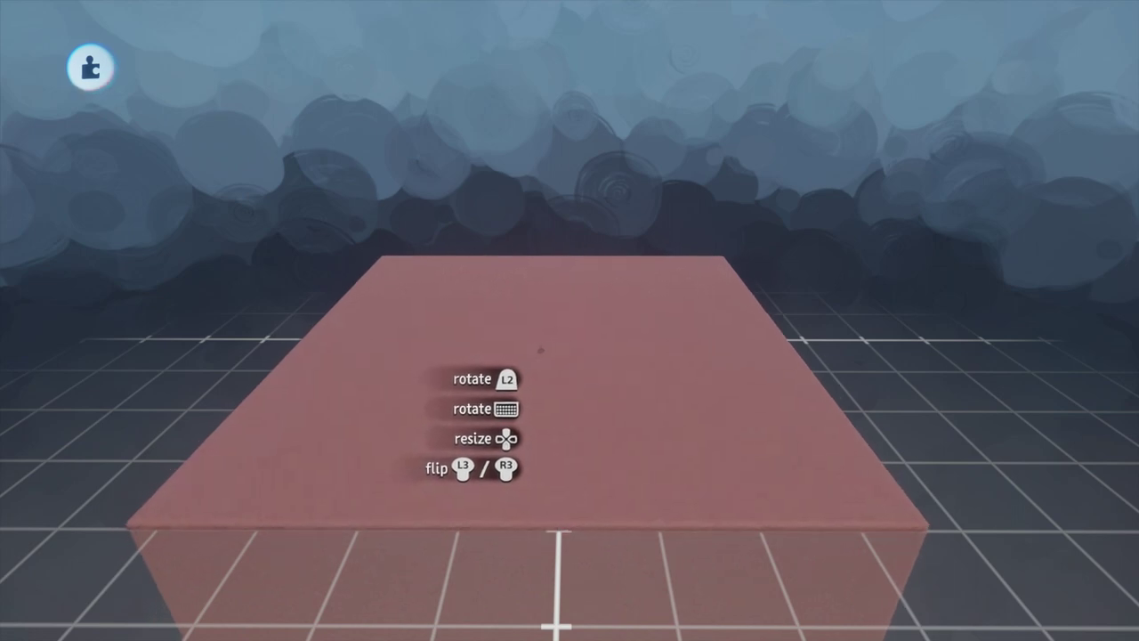
pyautogui.moveTo(540, 350); pyautogui.dragTo(557, 350)
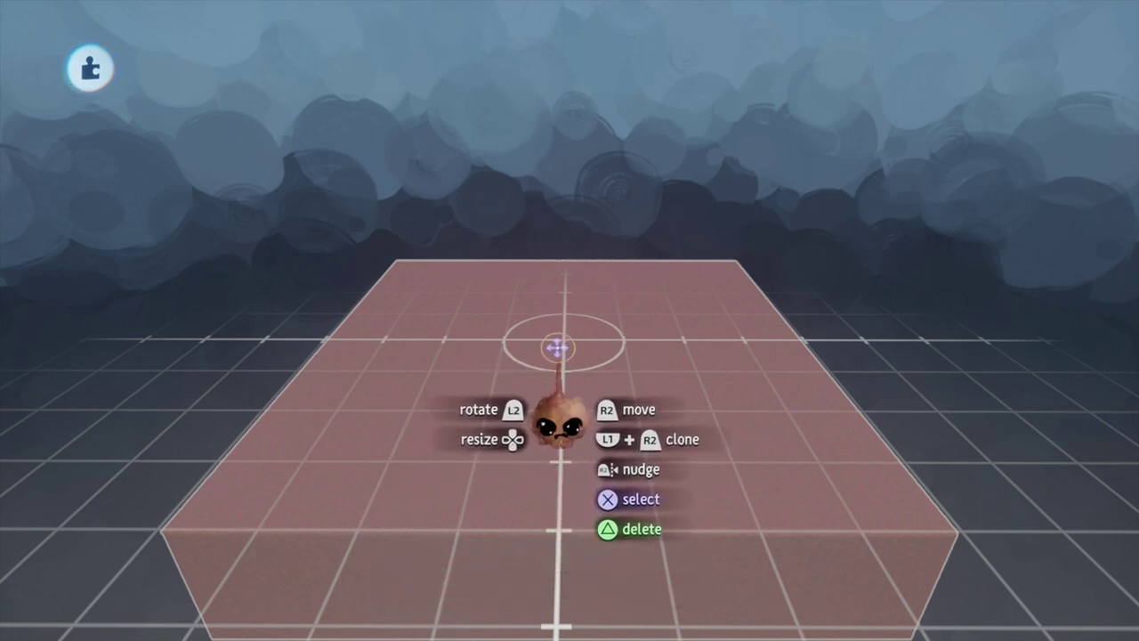
pyautogui.moveTo(569, 356); pyautogui.dragTo(569, 392)
pyautogui.press('triangle')
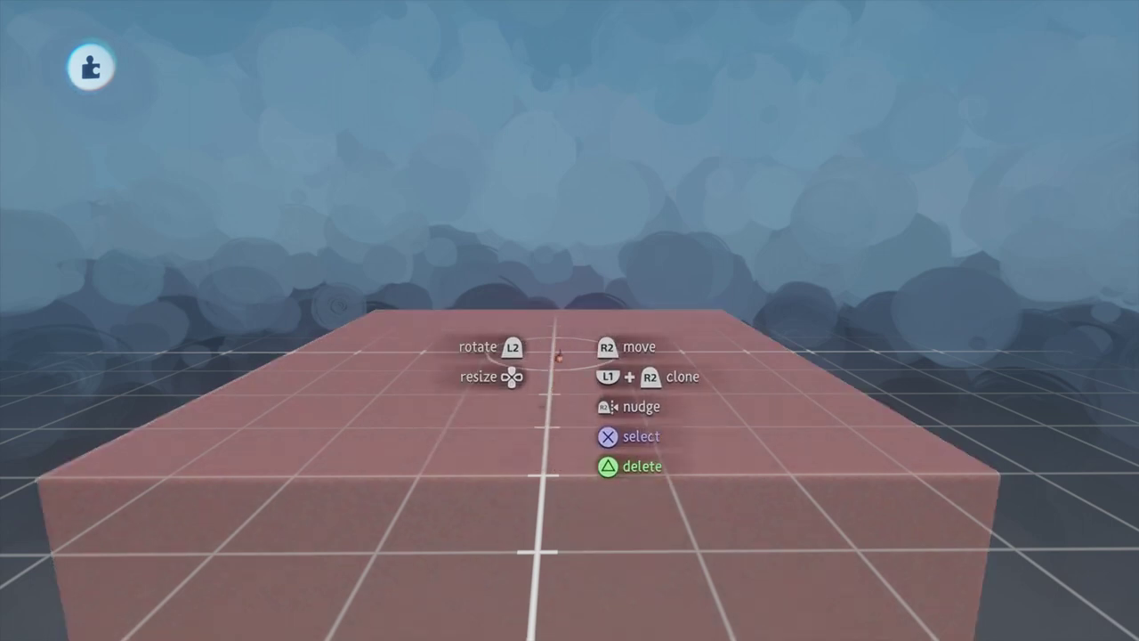
# - Try rotating the floor block from several viewpoints and undo the last change
pyautogui.moveTo(559, 356); pyautogui.dragTo(560, 354)
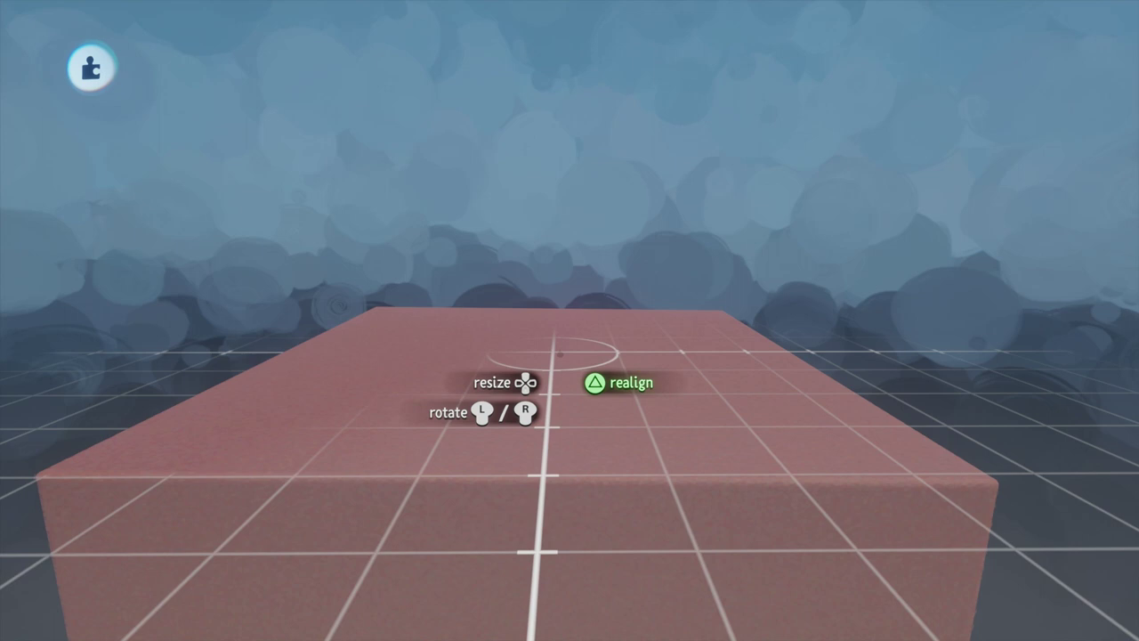
pyautogui.moveTo(559, 354); pyautogui.dragTo(560, 354)
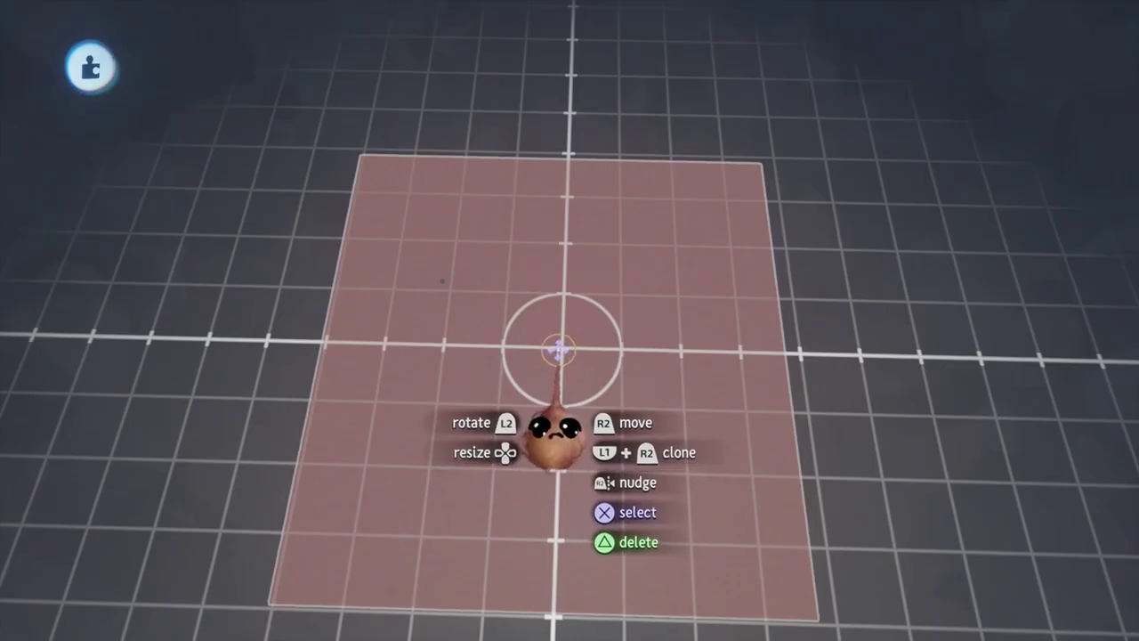
pyautogui.moveTo(562, 347); pyautogui.dragTo(562, 354)
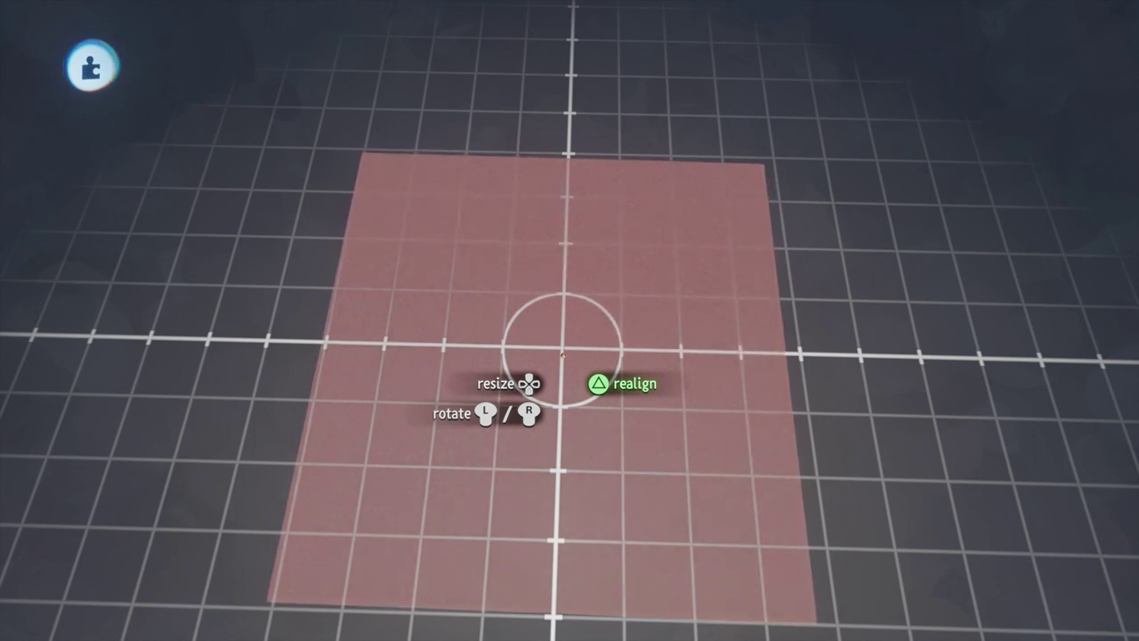
pyautogui.moveTo(562, 354); pyautogui.dragTo(562, 354)
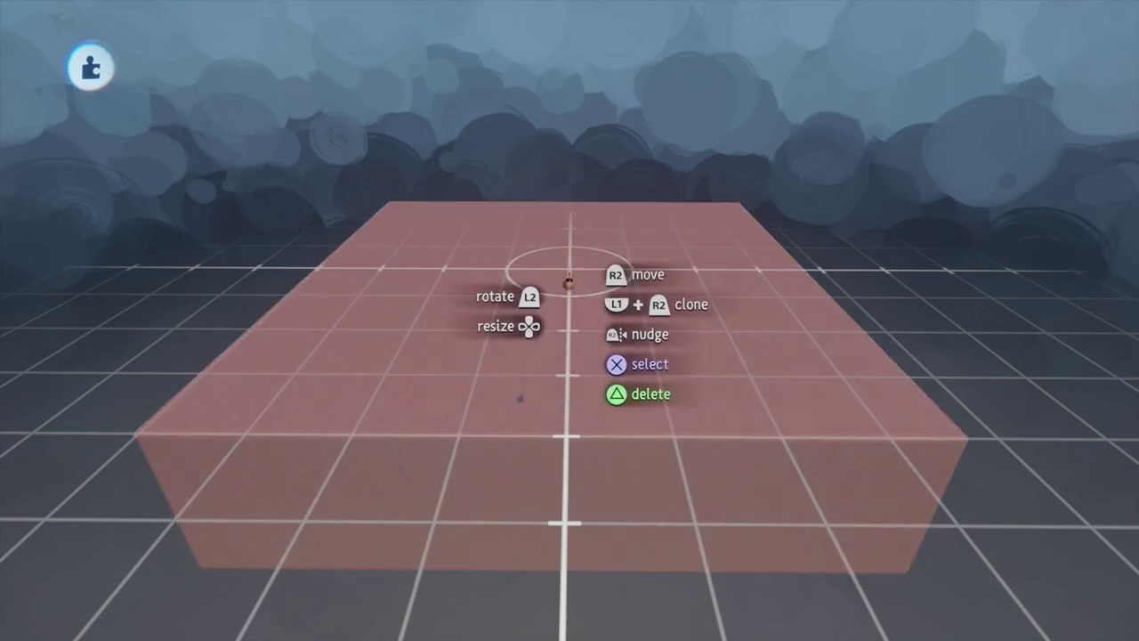
pyautogui.moveTo(569, 281); pyautogui.dragTo(569, 275)
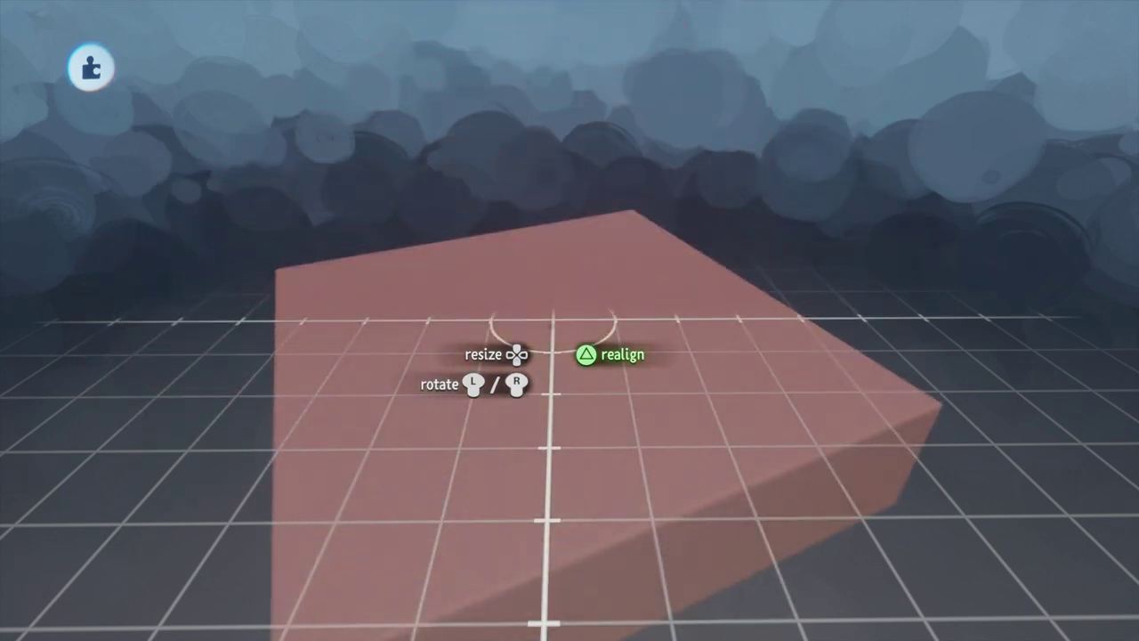
pyautogui.hotkey('ctrl', 'z')
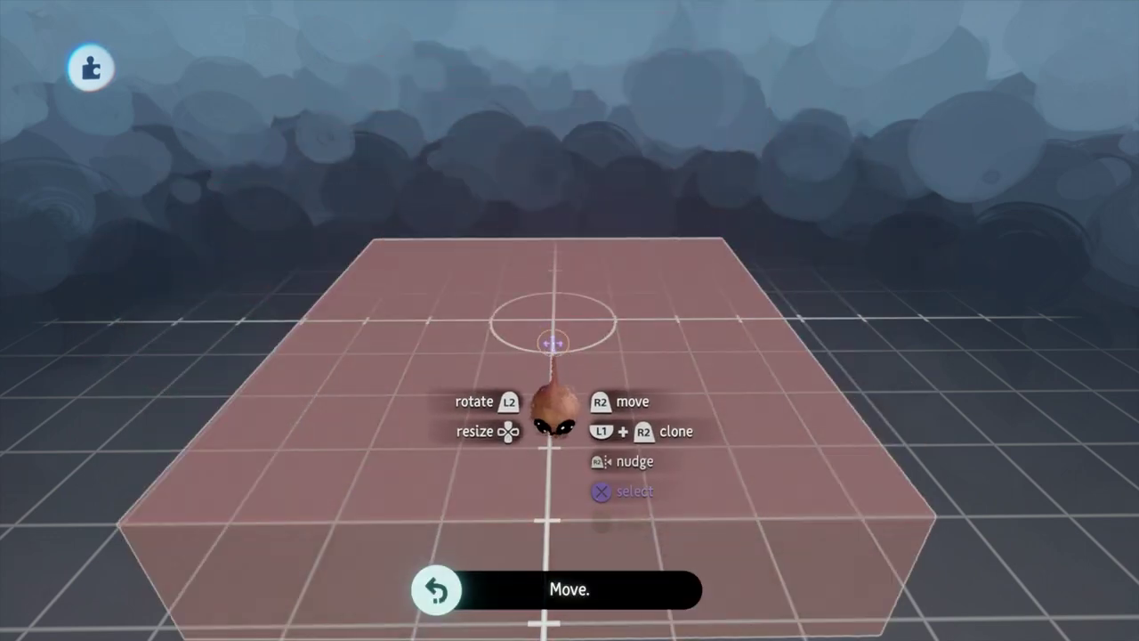
# - Try moving the floor block freely across the grid and undo the move
pyautogui.moveTo(765, 315); pyautogui.dragTo(764, 324)
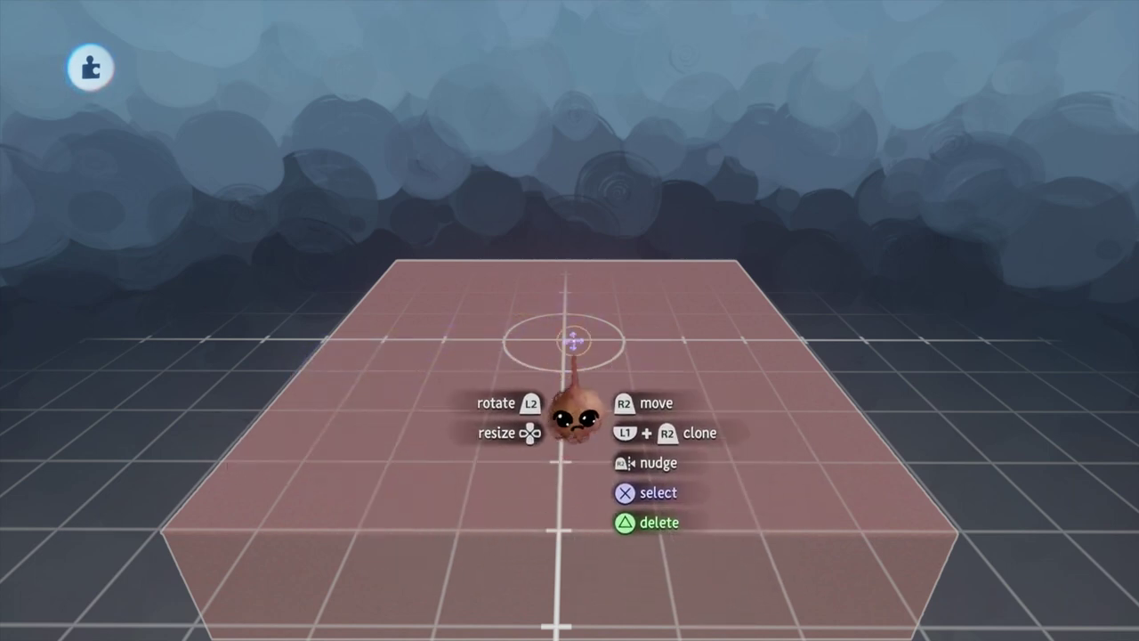
pyautogui.moveTo(560, 355); pyautogui.dragTo(678, 362)
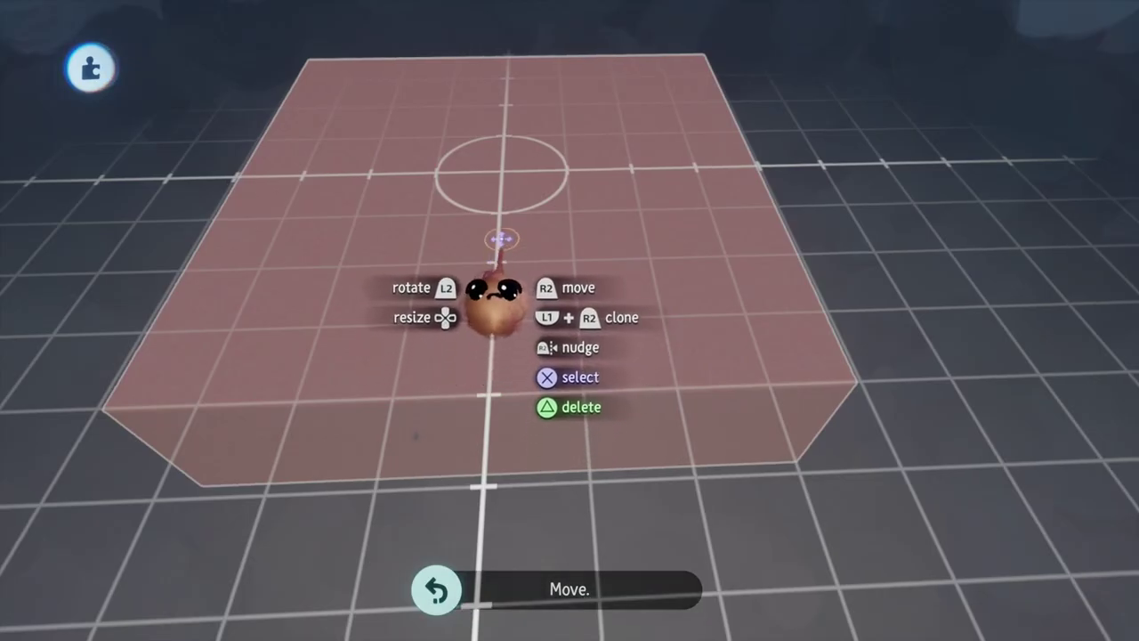
pyautogui.moveTo(506, 285)
pyautogui.mouseDown(button='middle')
pyautogui.moveTo(508, 320)
pyautogui.moveTo(509, 304)
pyautogui.mouseUp(button='middle')
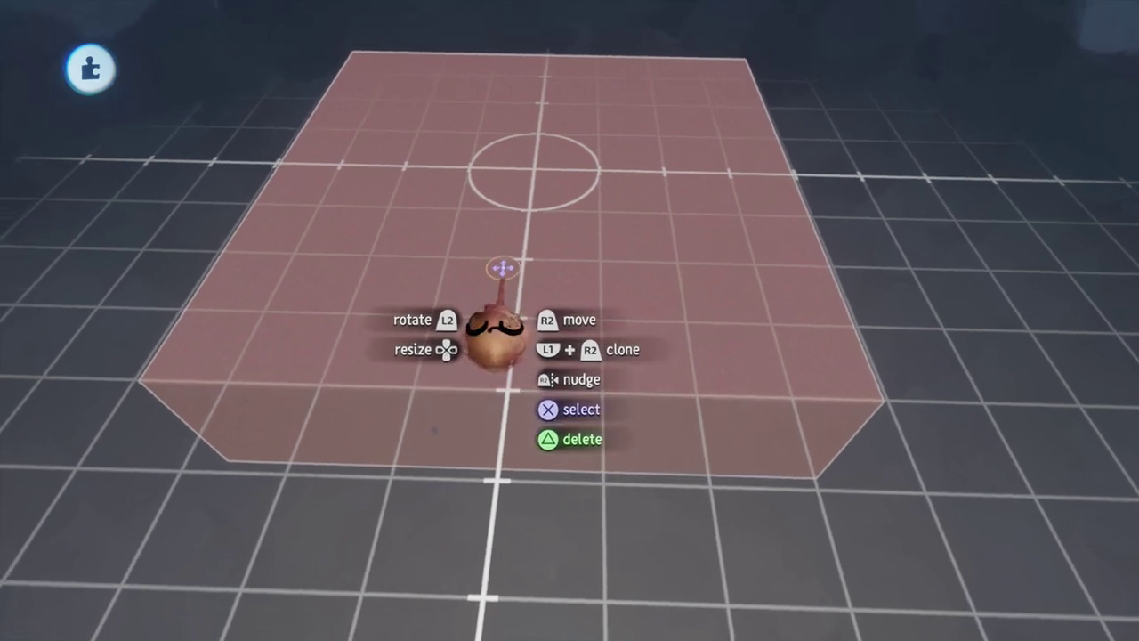
# - Scale the floor block down and back up, and undo the size changes
pyautogui.press('Left')
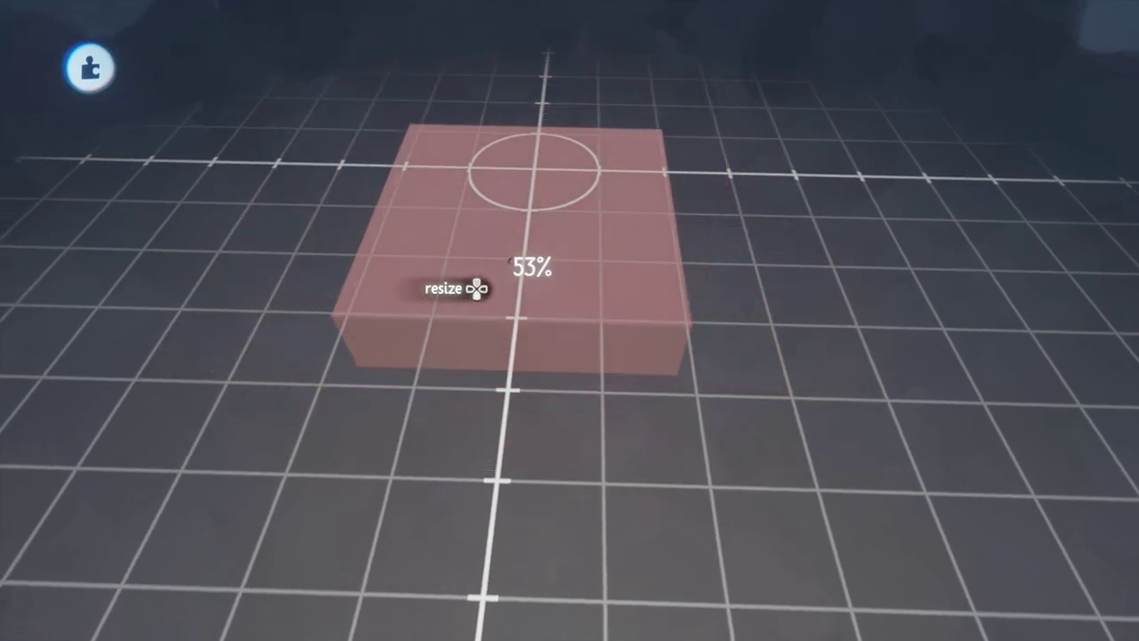
pyautogui.moveTo(510, 262); pyautogui.dragTo(510, 262)
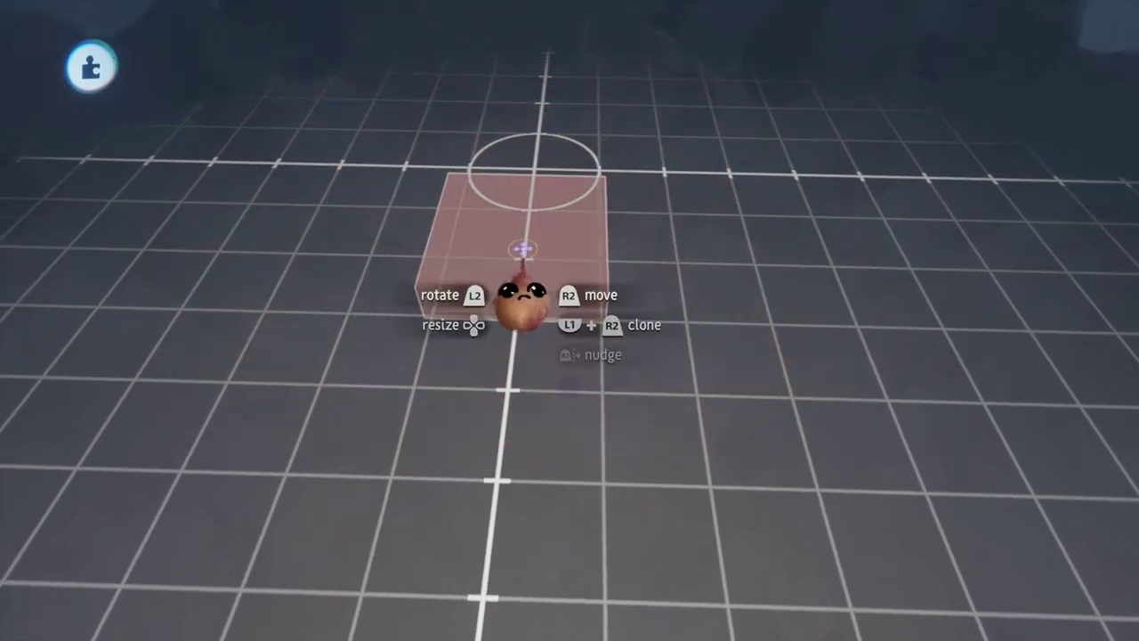
pyautogui.moveTo(515, 260); pyautogui.dragTo(510, 260)
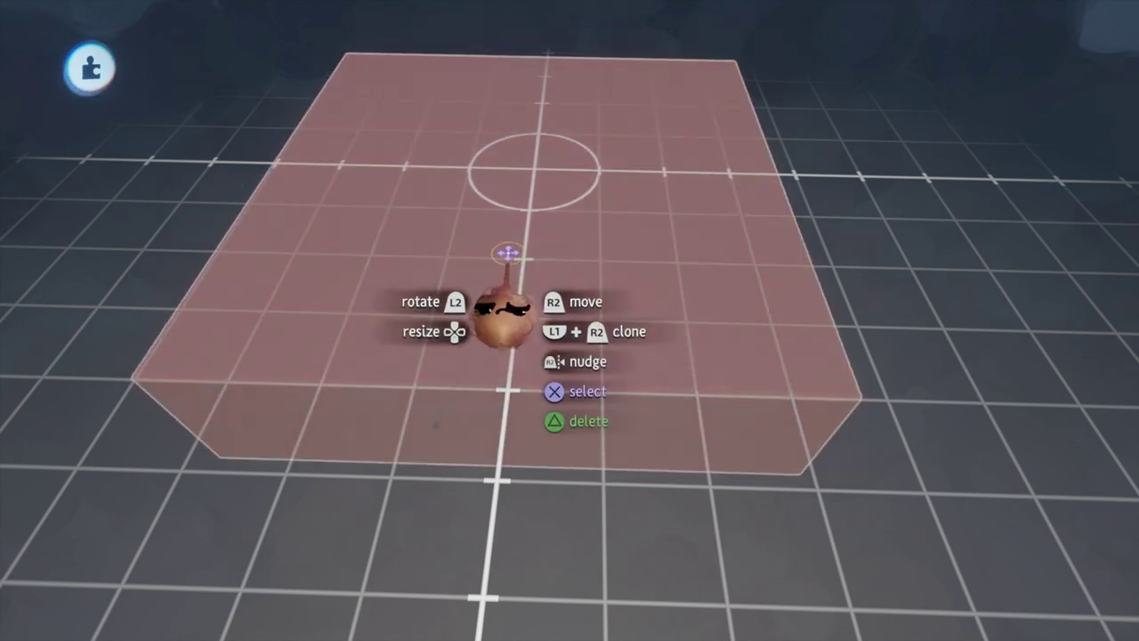
pyautogui.press('Left')
pyautogui.moveTo(528, 280); pyautogui.dragTo(465, 290, button='middle')
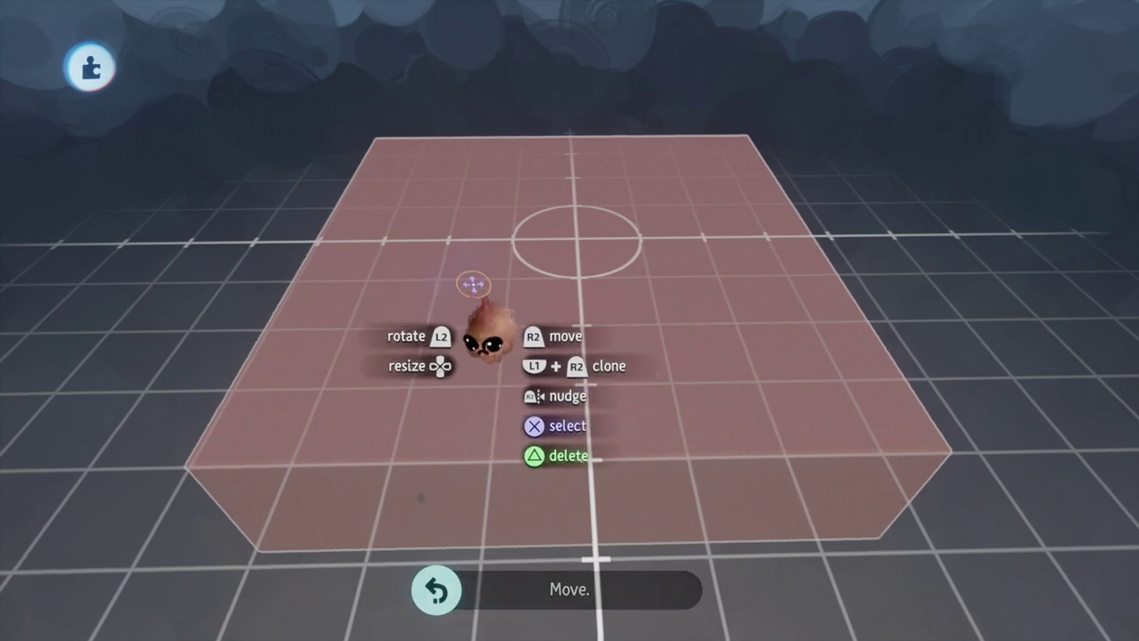
pyautogui.moveTo(583, 312); pyautogui.dragTo(543, 279, button='middle')
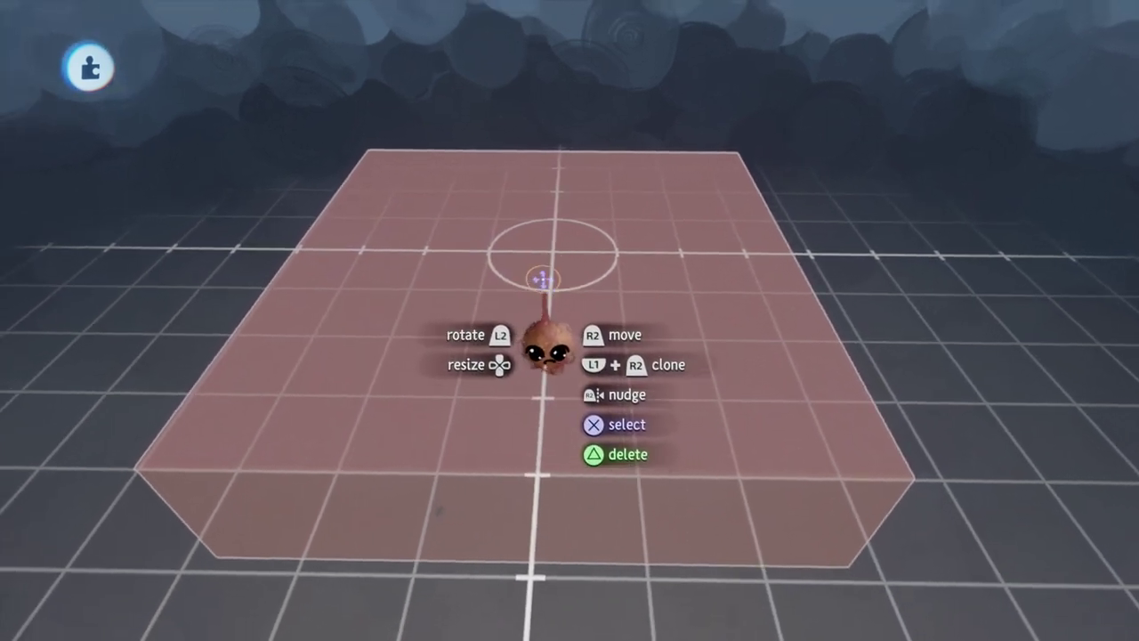
# - Try deleting the floor block, both directly and with Delete Selected, undoing each deletion
pyautogui.press('Delete')
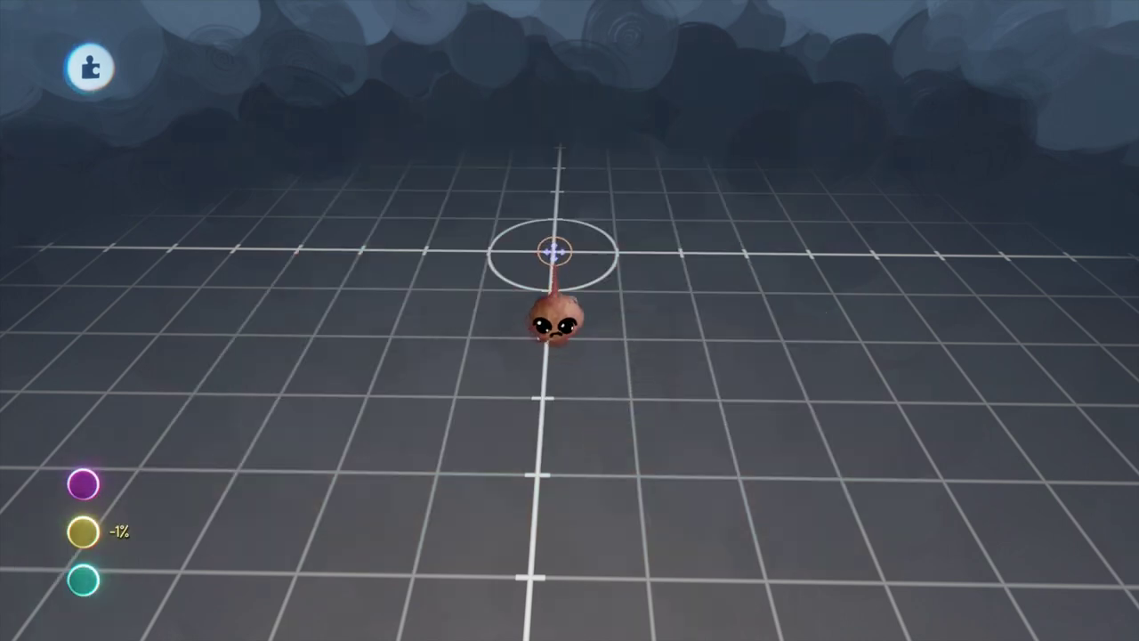
pyautogui.hotkey('ctrl', 'z')
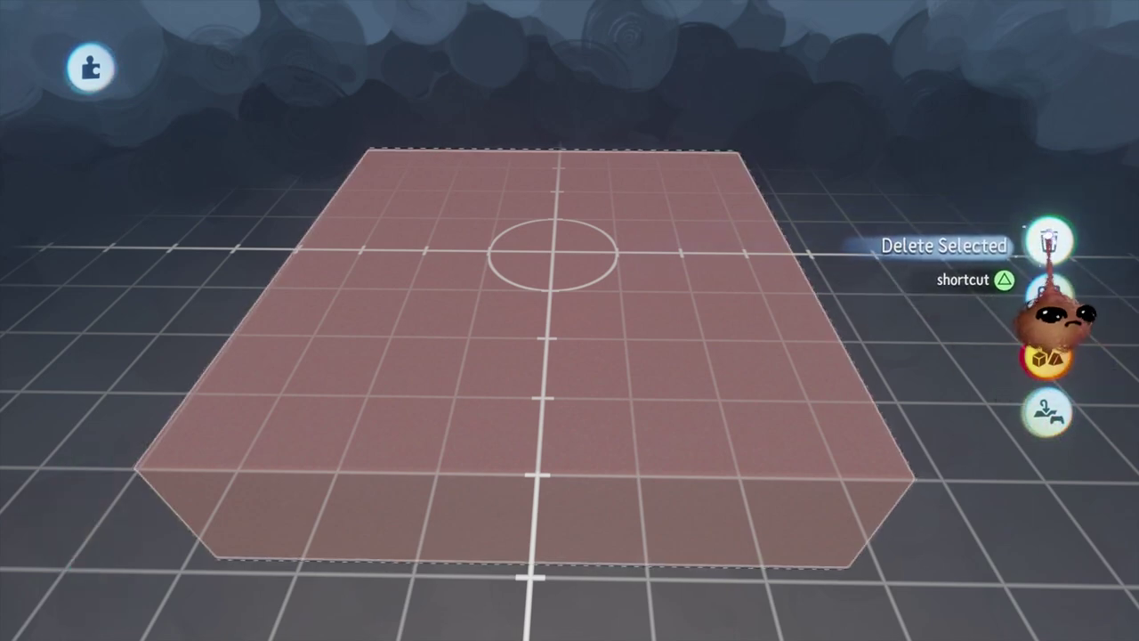
pyautogui.click(1048, 242)
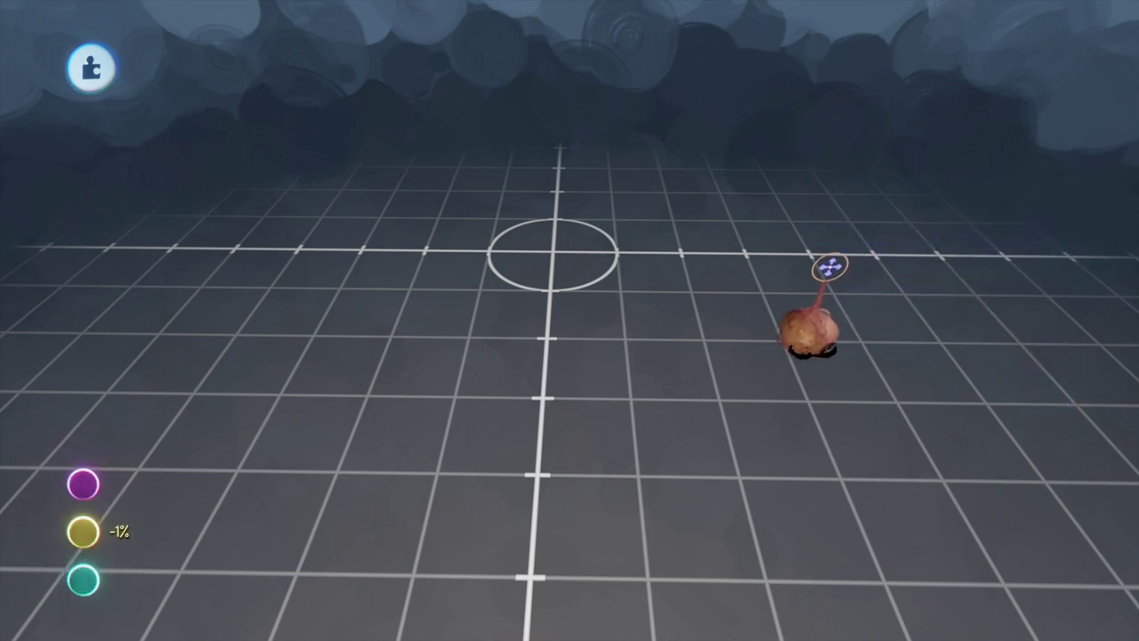
pyautogui.hotkey('ctrl', 'z')
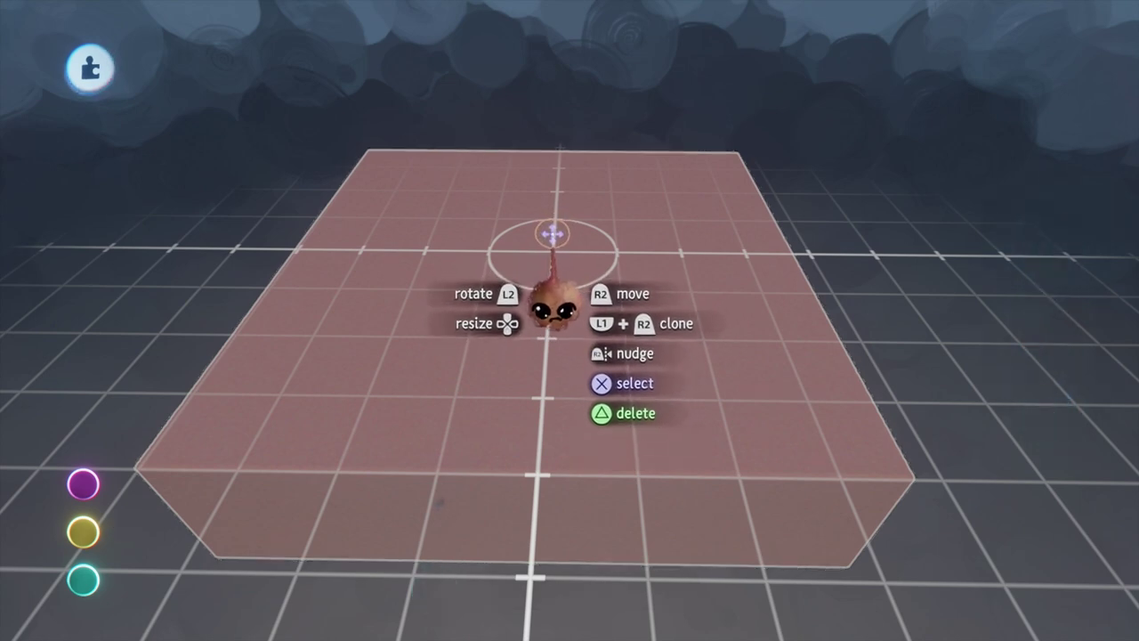
pyautogui.press('Delete')
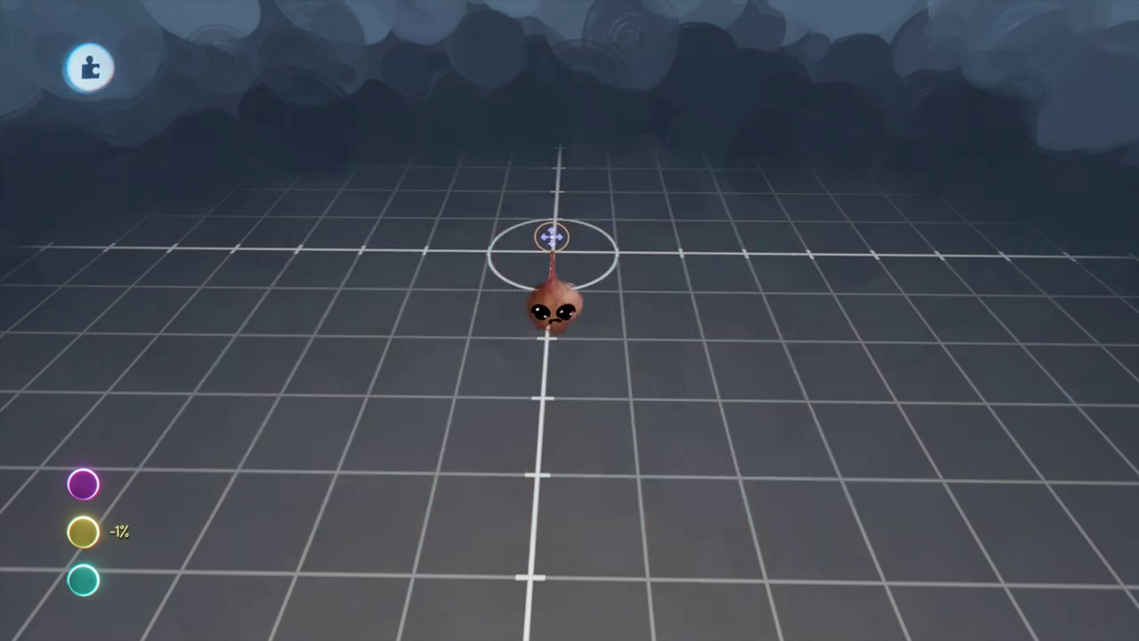
pyautogui.hotkey('ctrl', 'z')
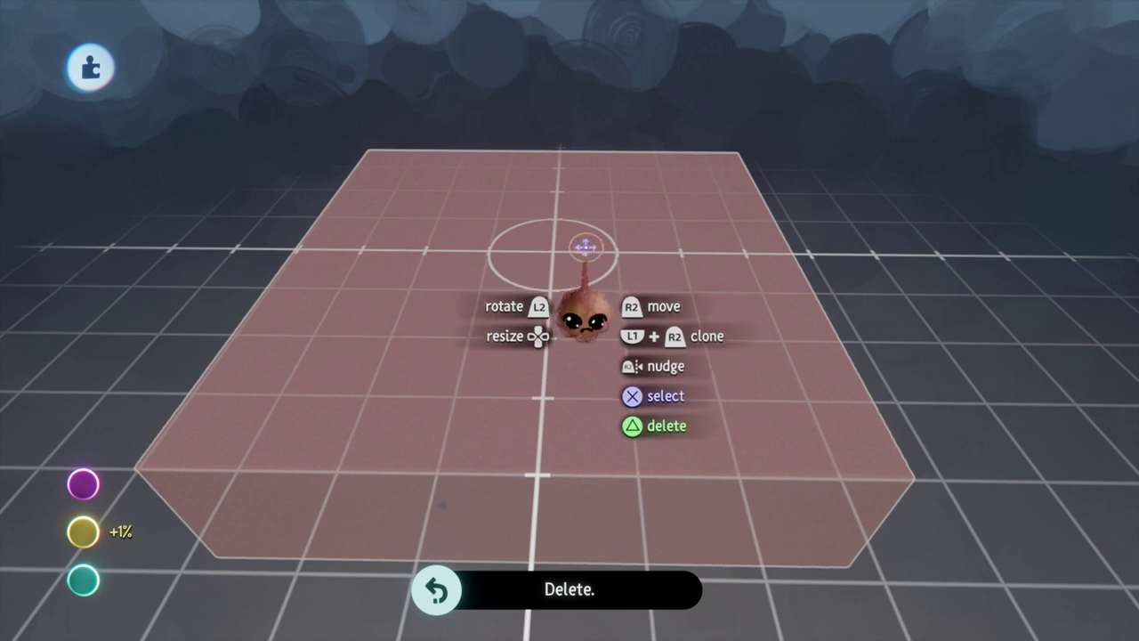
# - Select the floor block, examine its Outer Properties with Tweak Selected, and close them
pyautogui.click(645, 280)
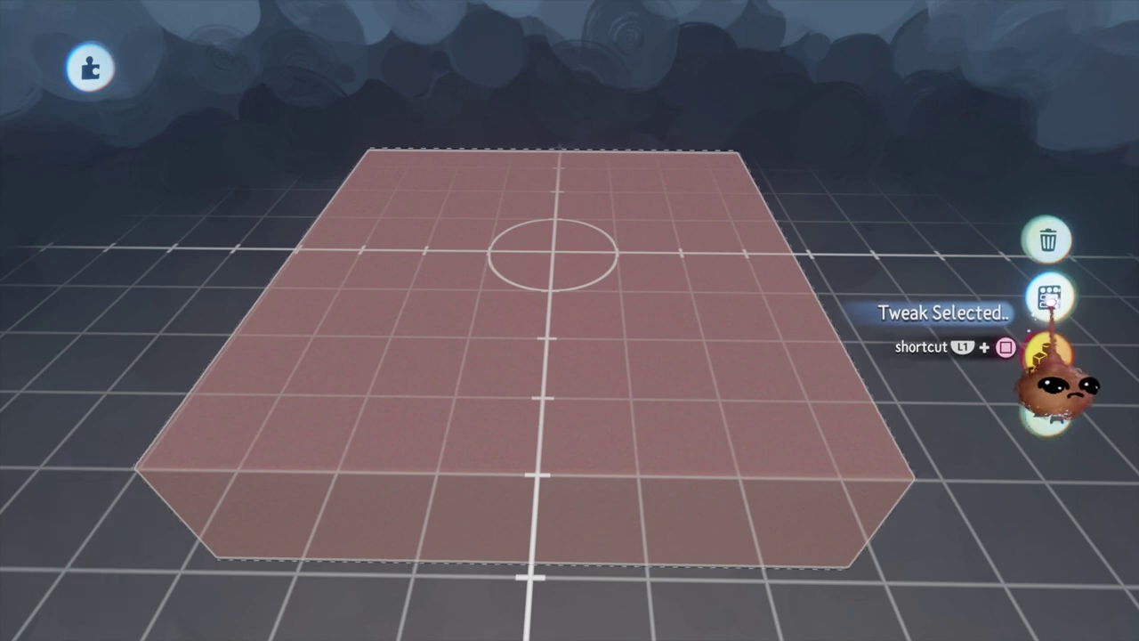
pyautogui.click(1048, 298)
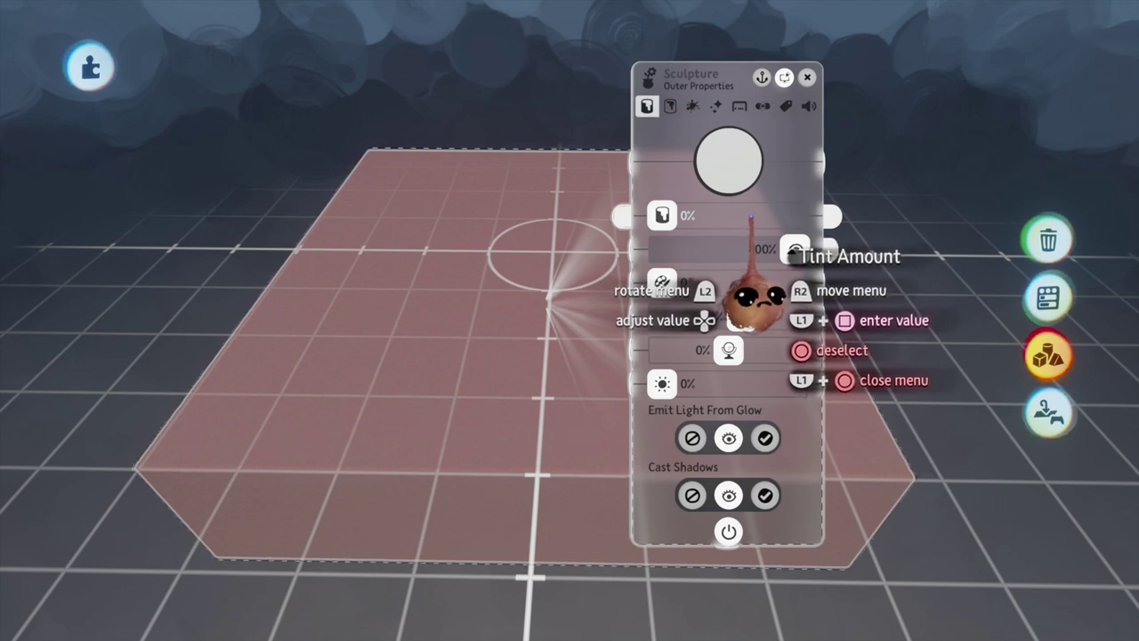
pyautogui.press('Escape')
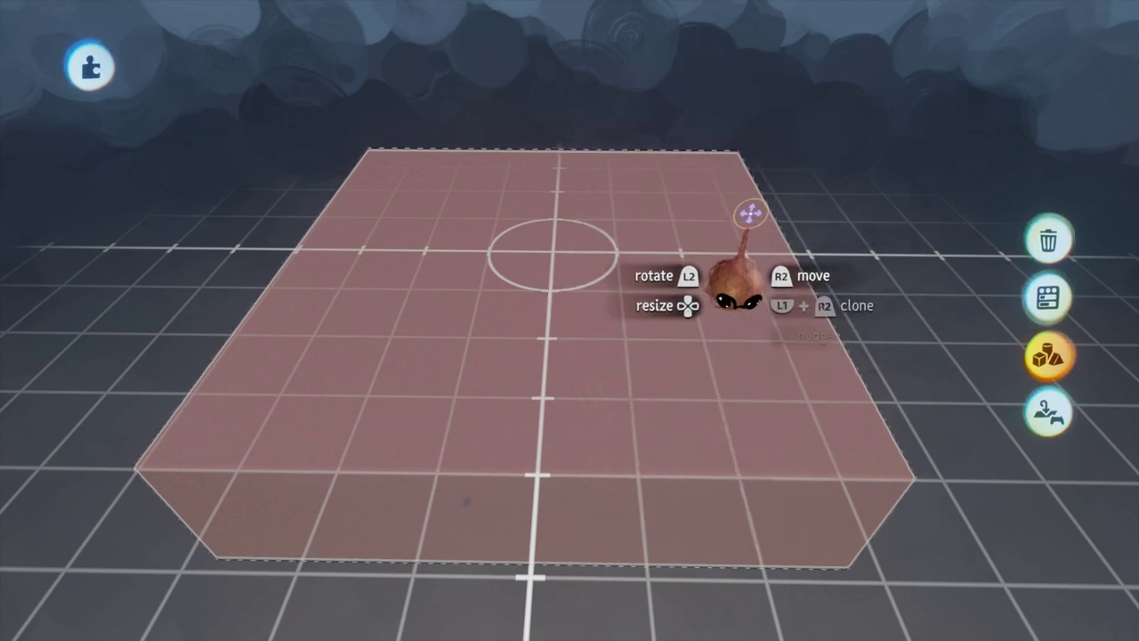
# - Open the floor block for editing in Sculpt Mode, leave it once and enter it again
pyautogui.click(1048, 360)
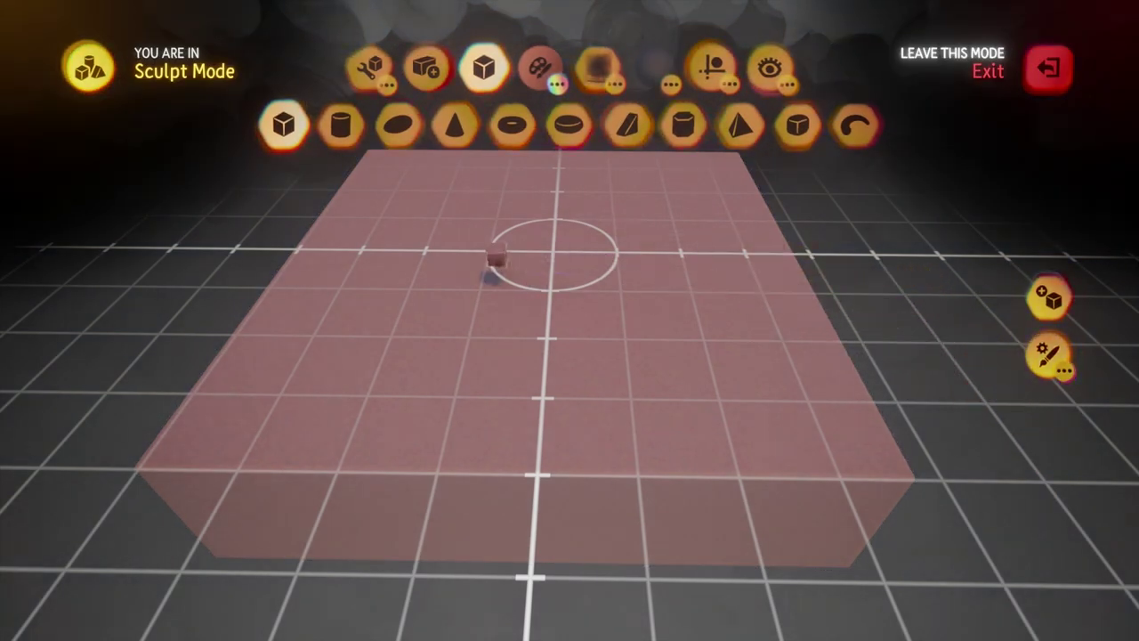
pyautogui.press('Escape')
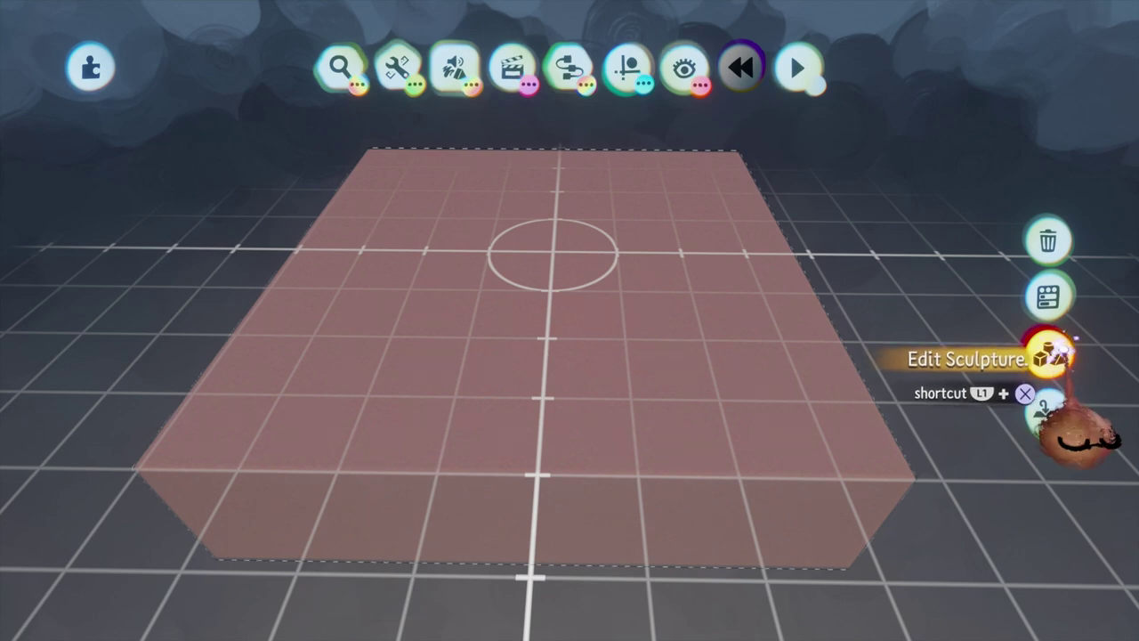
pyautogui.click(553, 360)
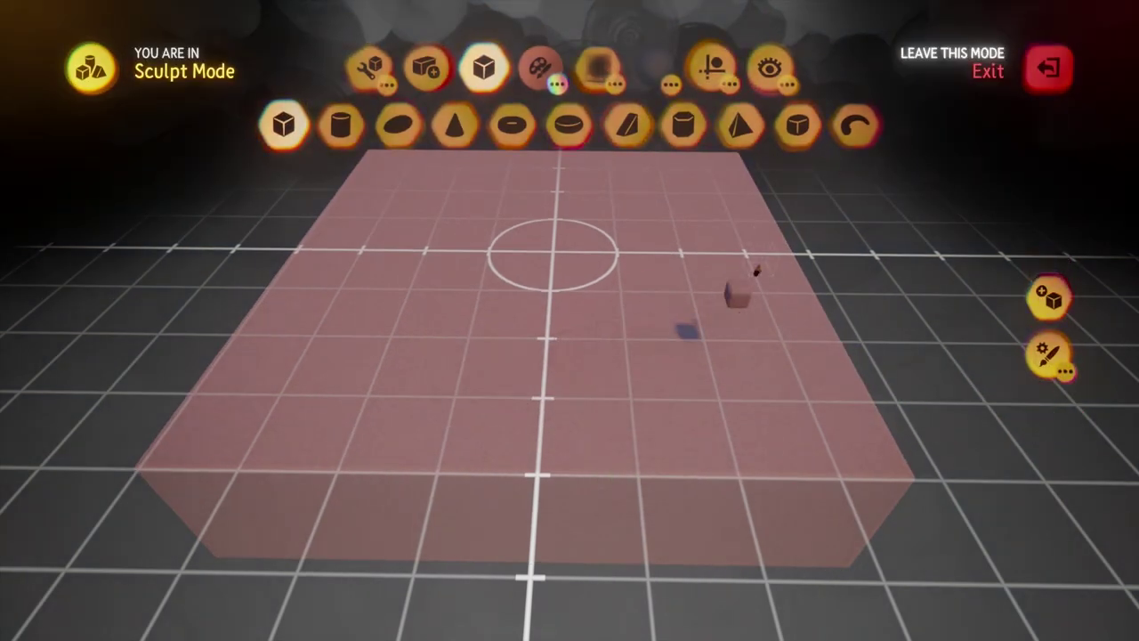
# - Leave Sculpt Mode and browse the element categories offered for saving the creation
pyautogui.press('Escape')
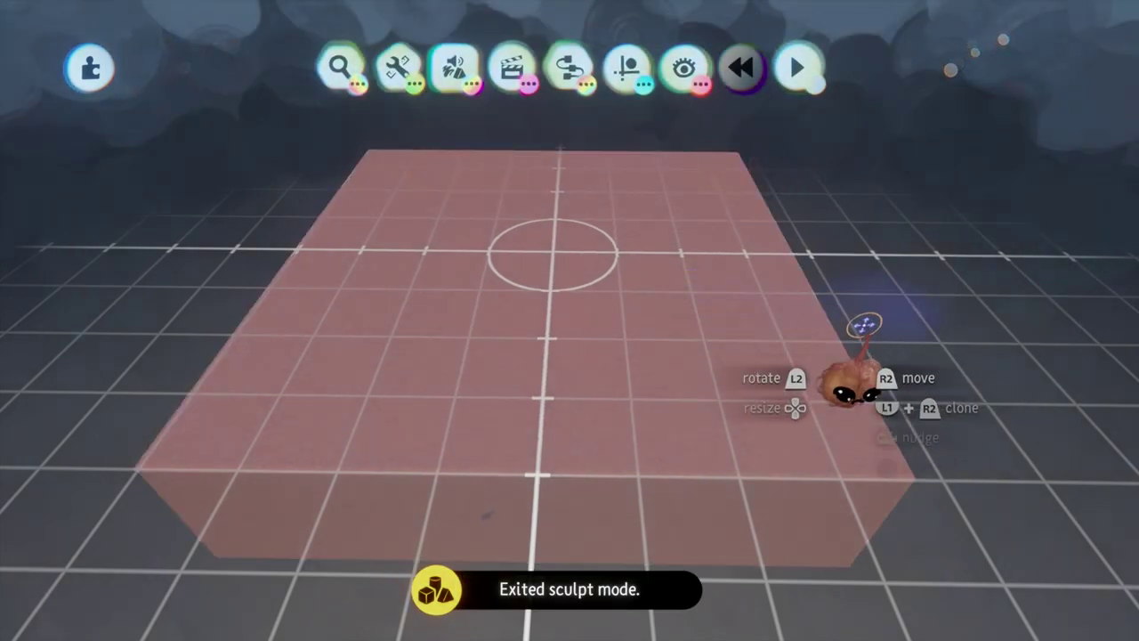
pyautogui.click(1051, 413)
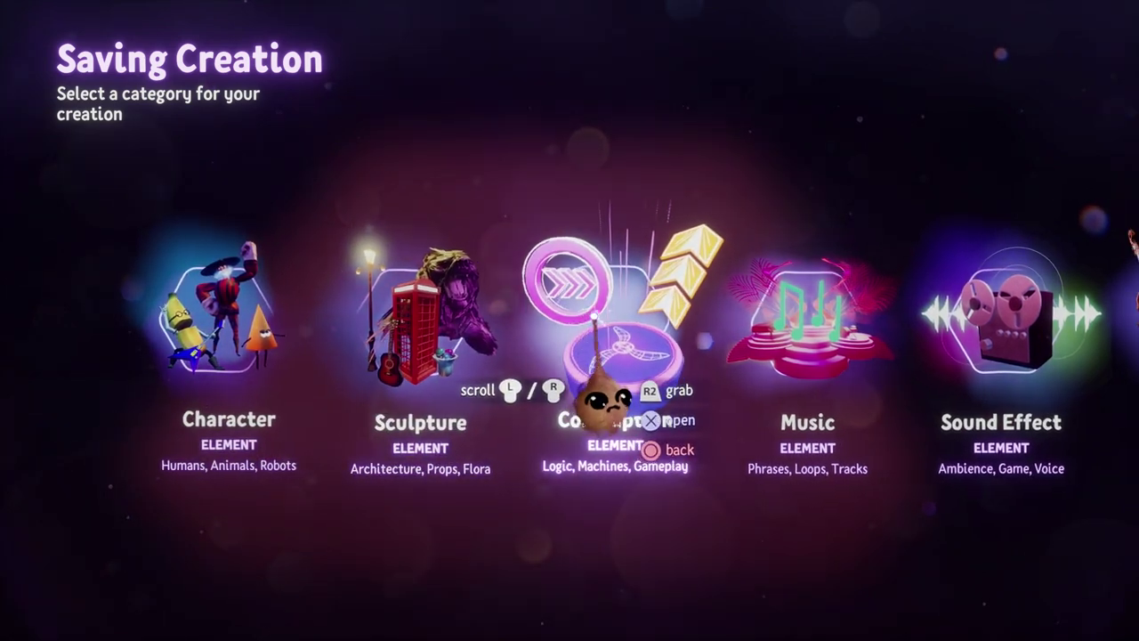
pyautogui.hscroll(4, 594, 316)
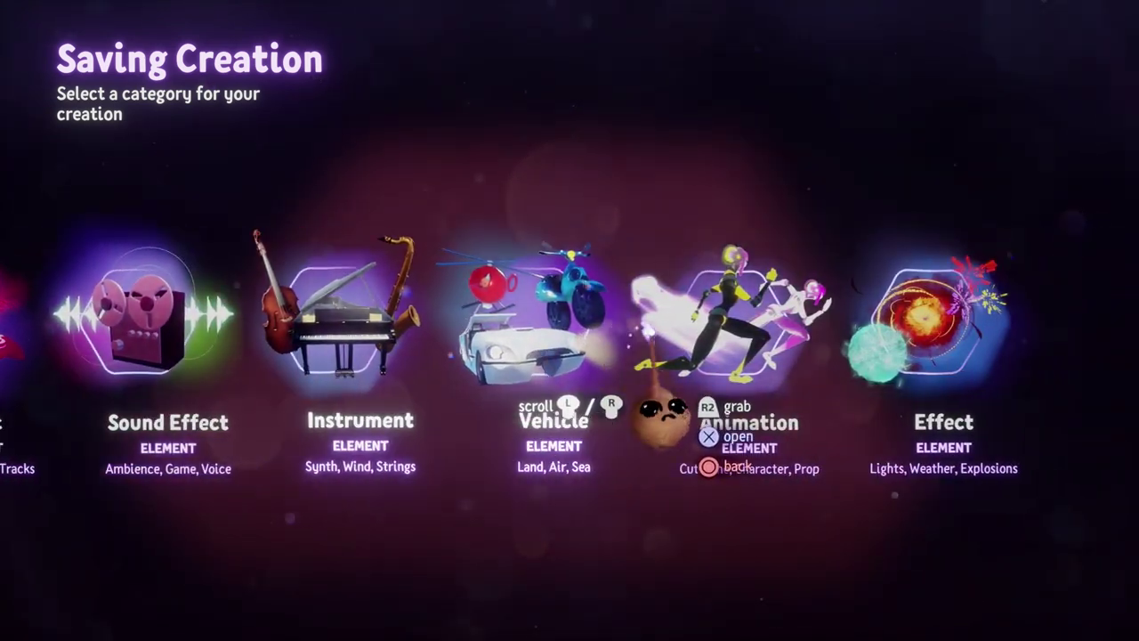
pyautogui.hscroll(-3, 667, 418)
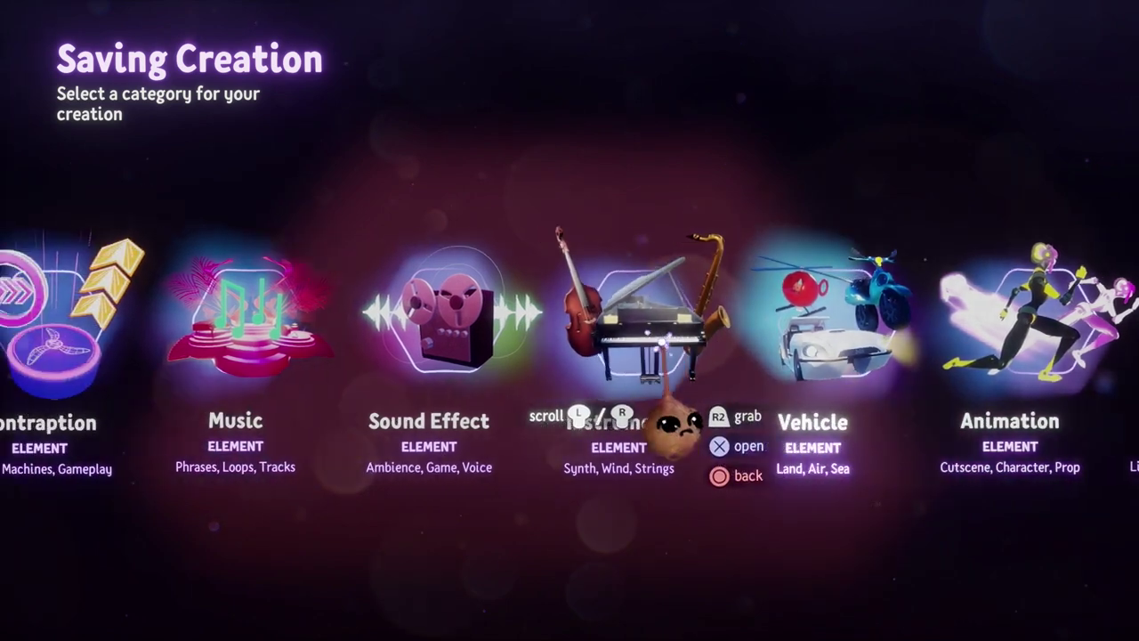
pyautogui.hscroll(-3, 673, 425)
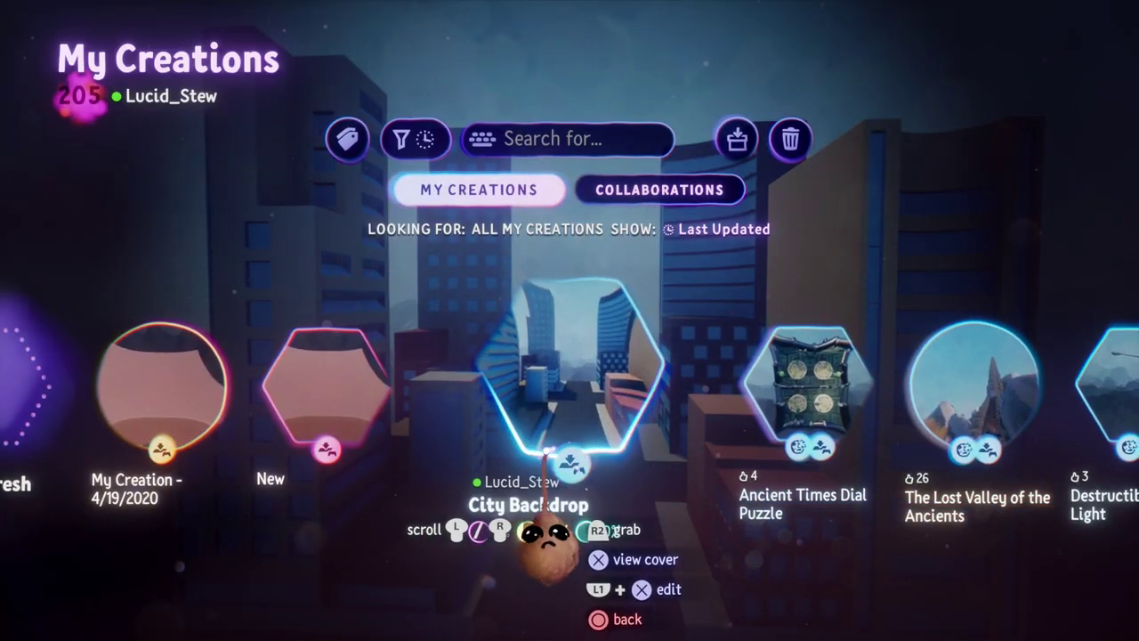
# - Find the creation named New in My Creations and open it
pyautogui.hscroll(-2, 546, 451)
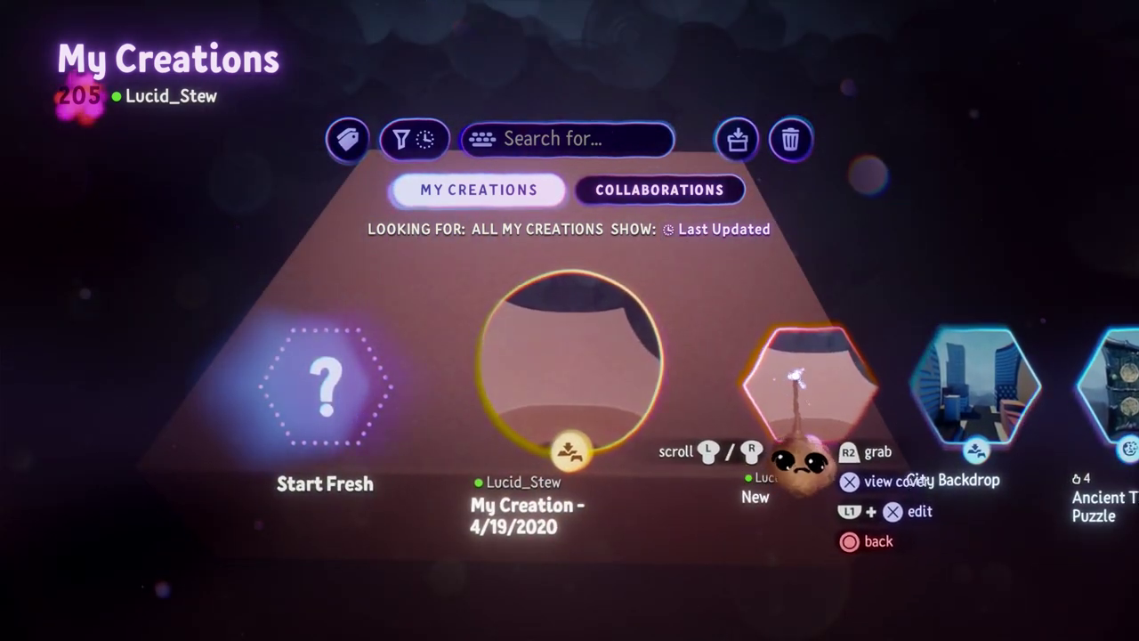
pyautogui.click(800, 394)
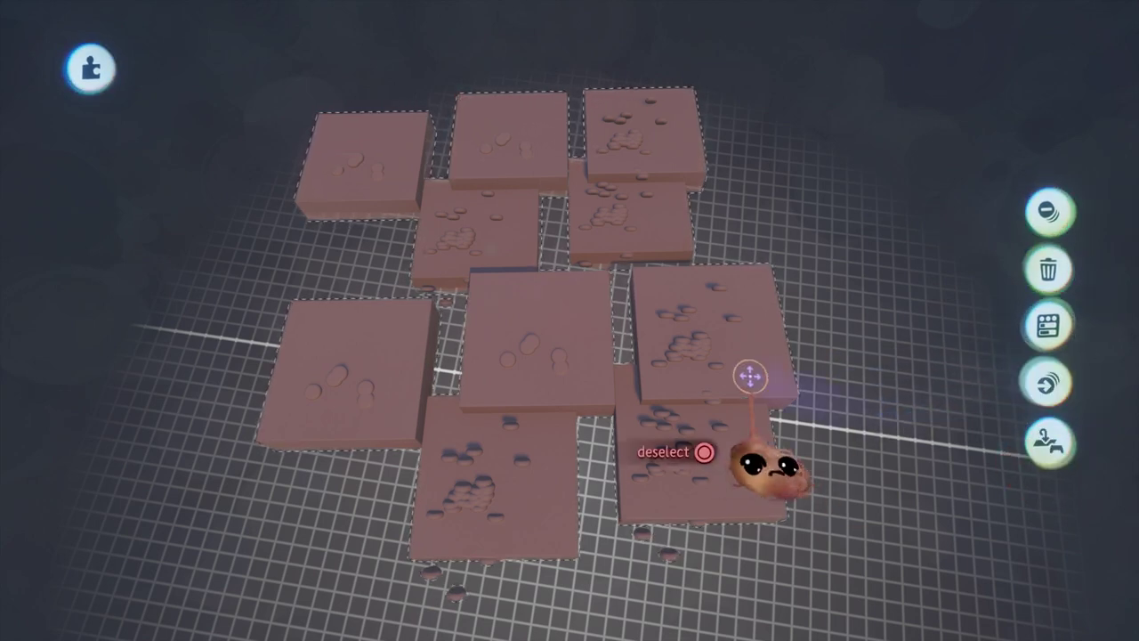
# - Select the whole group of cloned, sculpted floor blocks and ungroup it
pyautogui.click(531, 352)
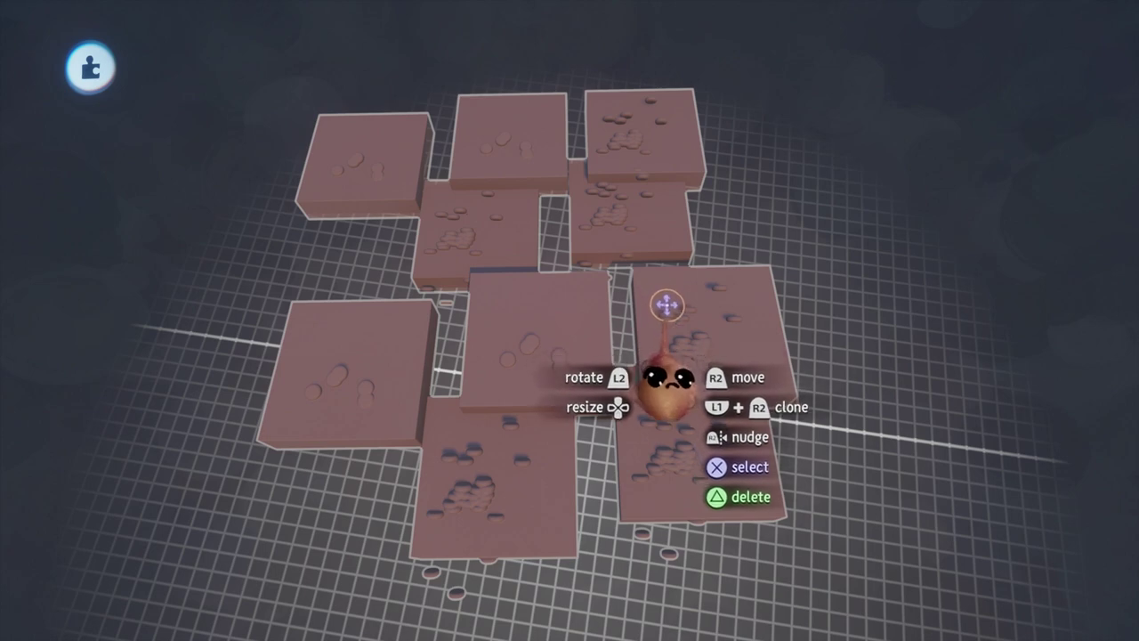
pyautogui.click(690, 333)
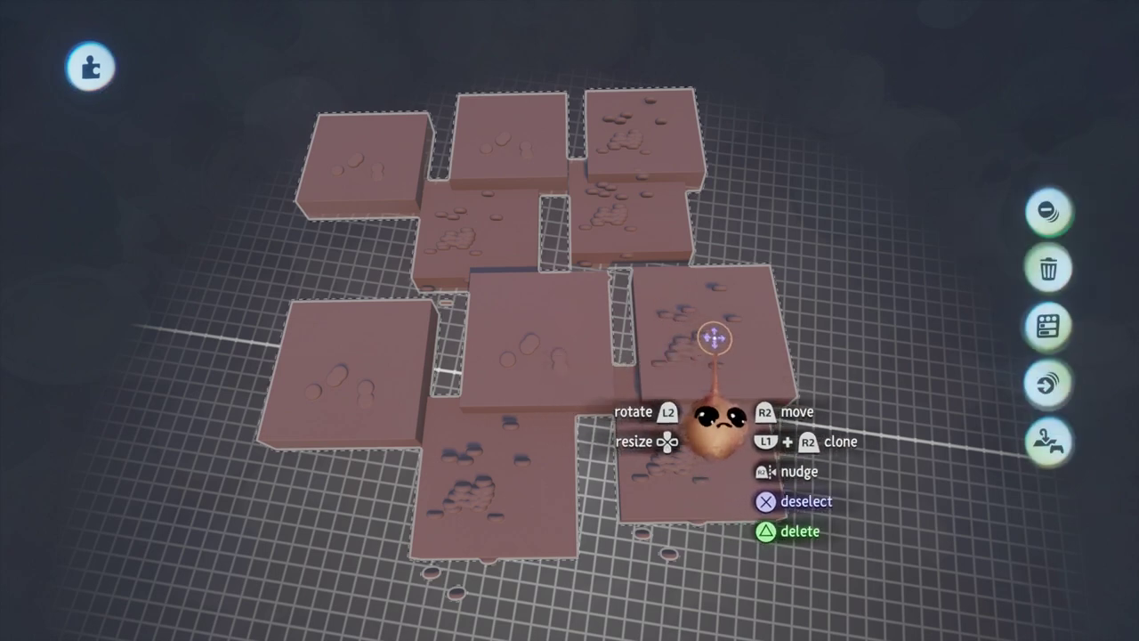
pyautogui.click(1048, 209)
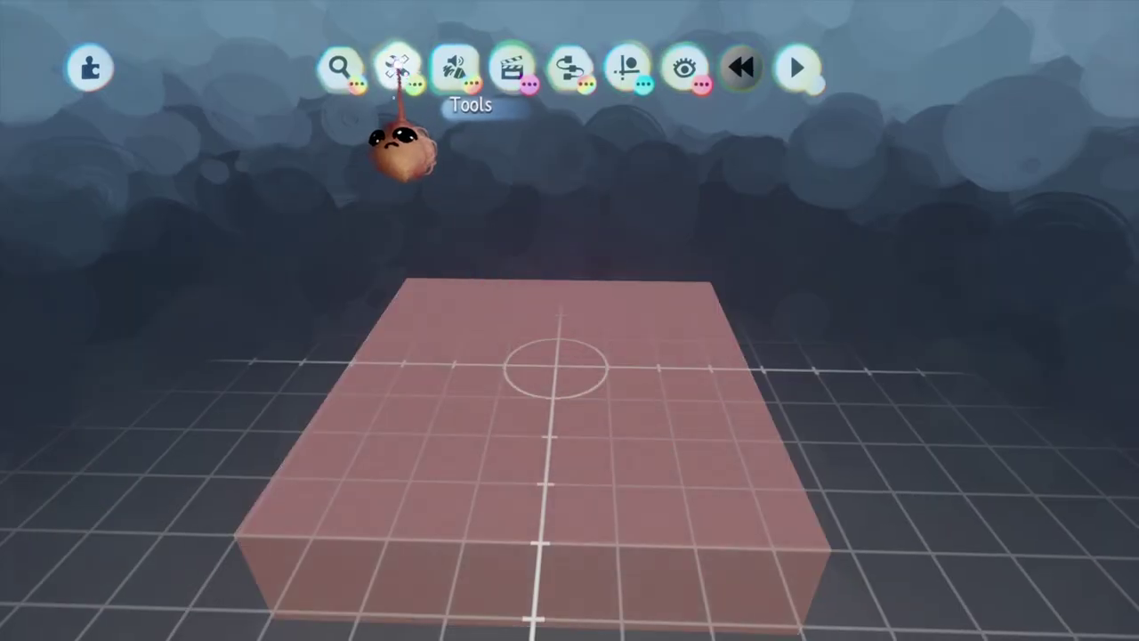
# - Stamp a blue puppet from the gadgets onto the floor block
pyautogui.click(395, 68)
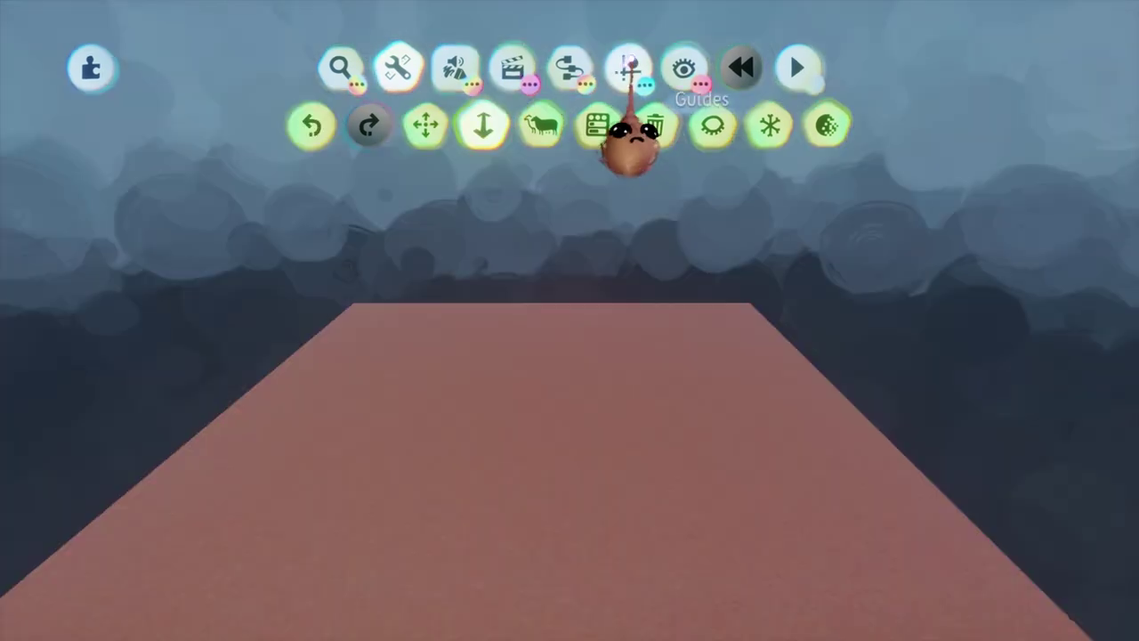
pyautogui.click(627, 66)
pyautogui.click(570, 67)
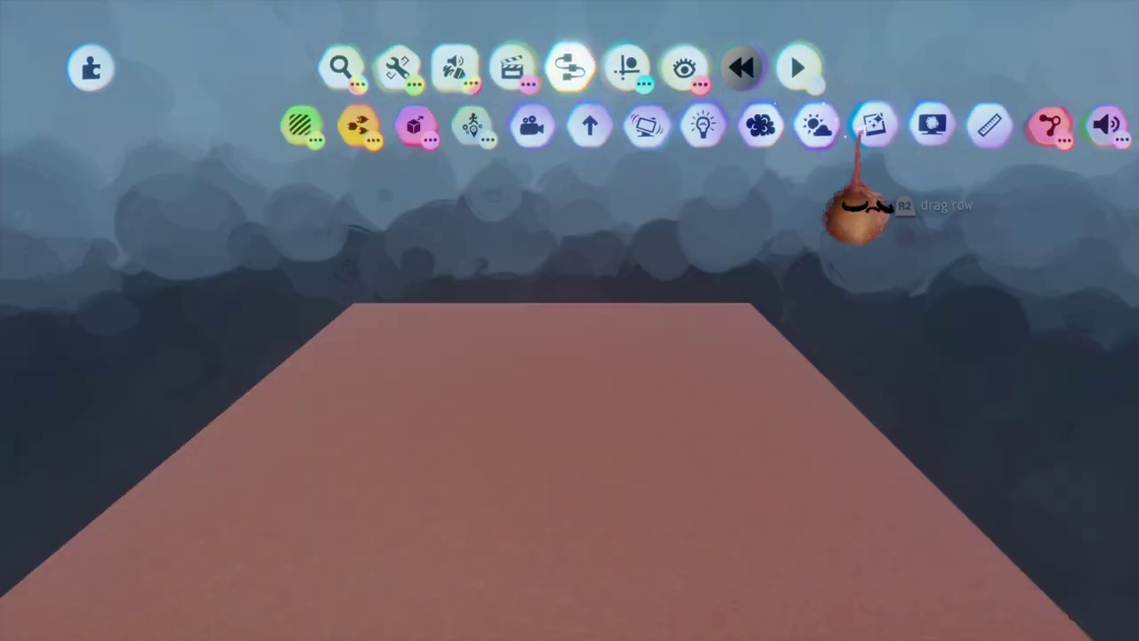
pyautogui.press('Escape')
pyautogui.click(754, 118)
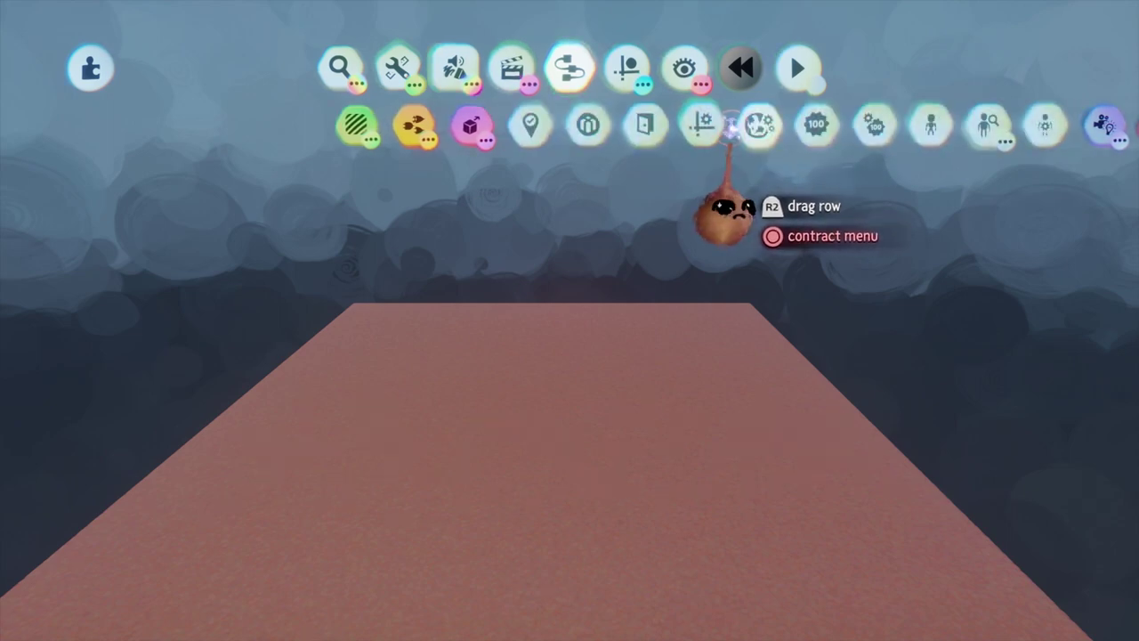
pyautogui.click(929, 126)
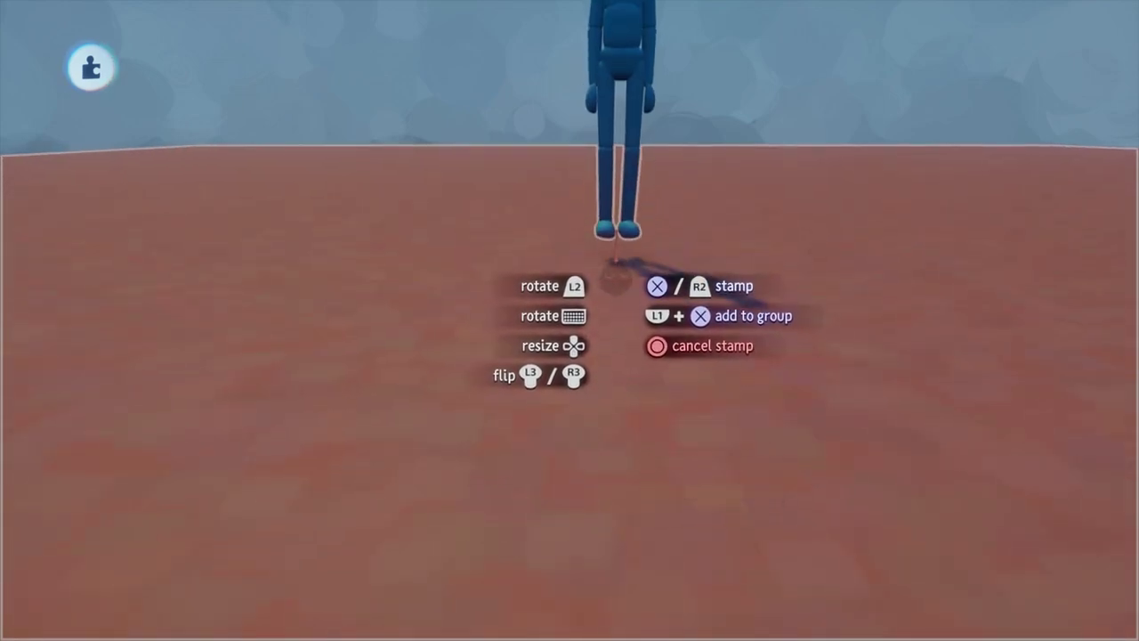
pyautogui.click(620, 251)
pyautogui.press('Escape')
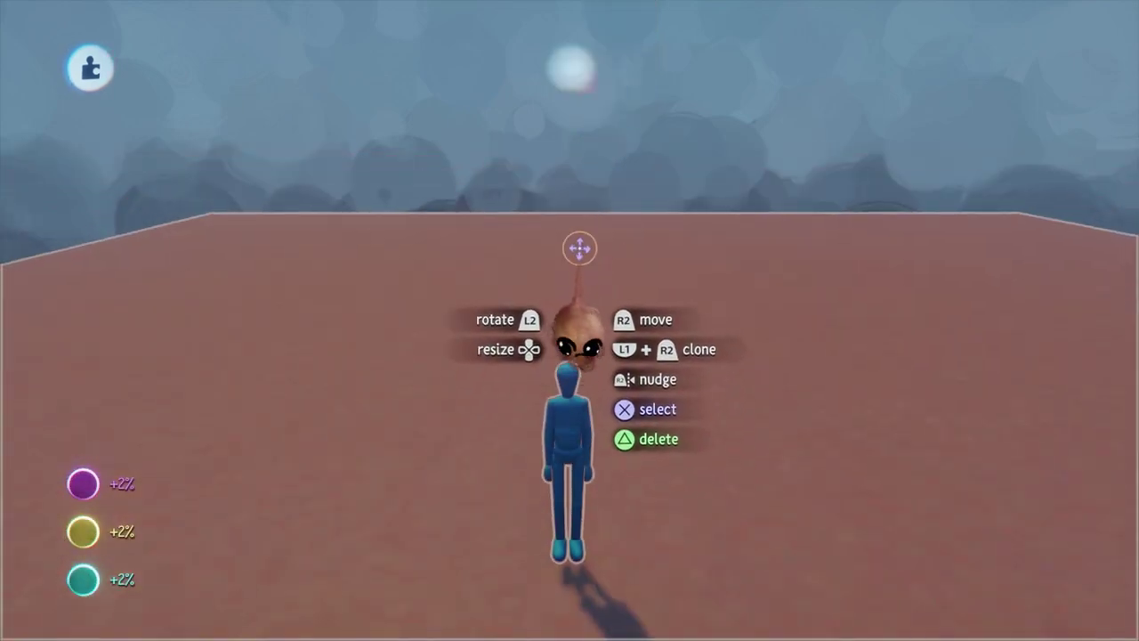
# - Try stretching the puppet with the Stretch tool and undo the change
pyautogui.click(397, 67)
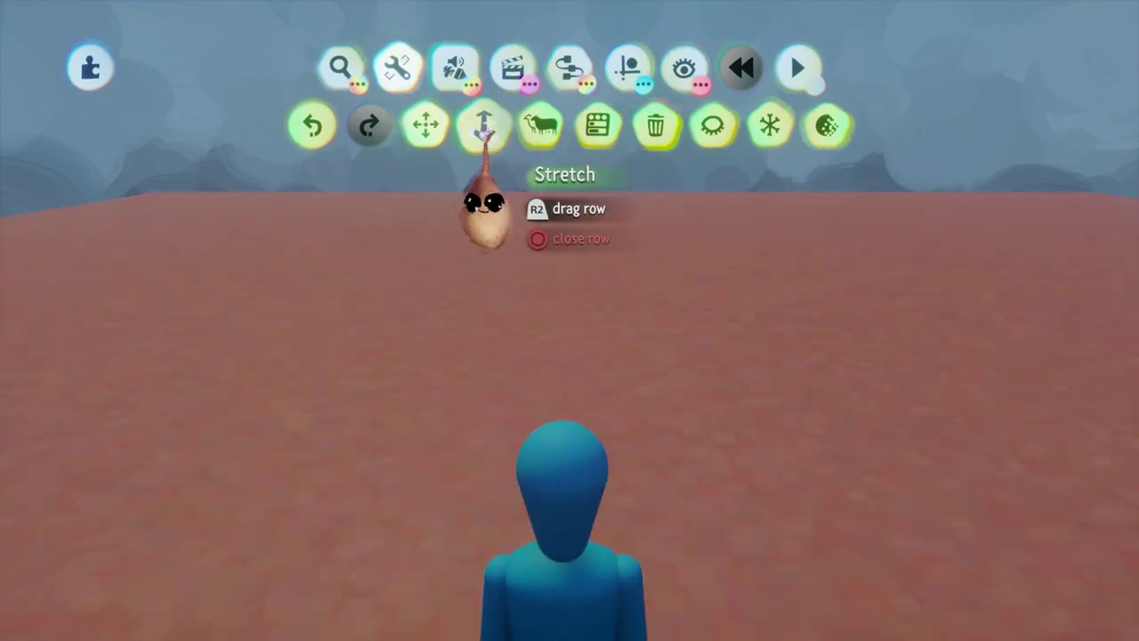
pyautogui.click(484, 125)
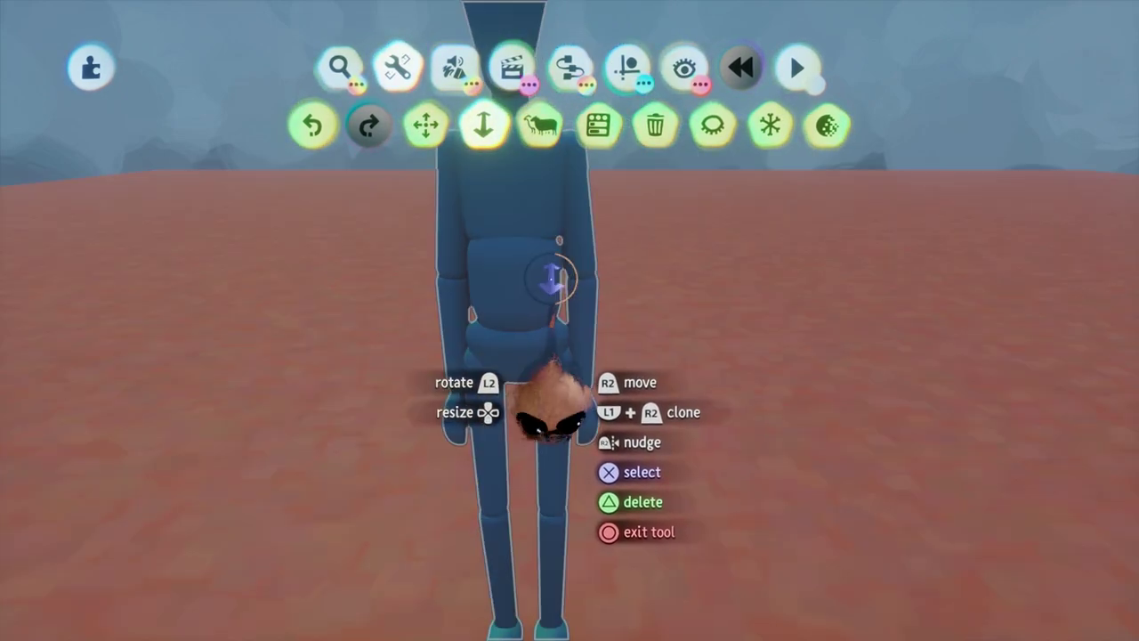
pyautogui.click(552, 281)
pyautogui.moveTo(584, 331); pyautogui.dragTo(585, 395)
pyautogui.hotkey('ctrl', 'z')
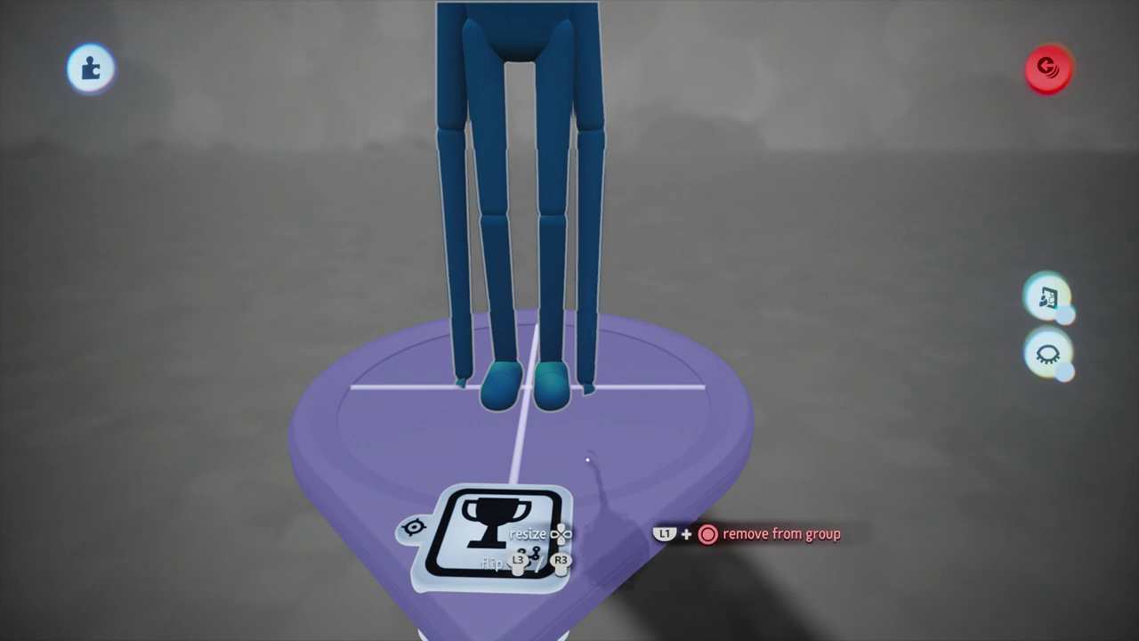
# - Try moving and stretching body parts inside the scoped-in puppet, undoing the move
pyautogui.moveTo(585, 452); pyautogui.dragTo(586, 415)
pyautogui.scroll(-3, 587, 415)
pyautogui.scroll(2, 587, 400)
pyautogui.hotkey('ctrl', 'z')
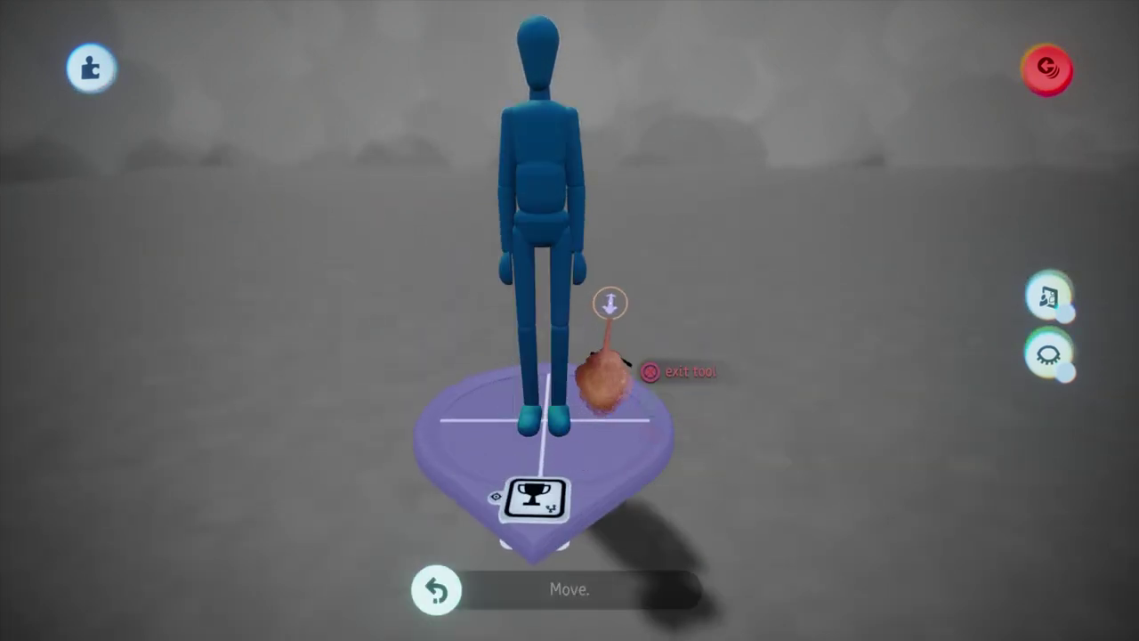
pyautogui.moveTo(576, 206); pyautogui.dragTo(542, 314)
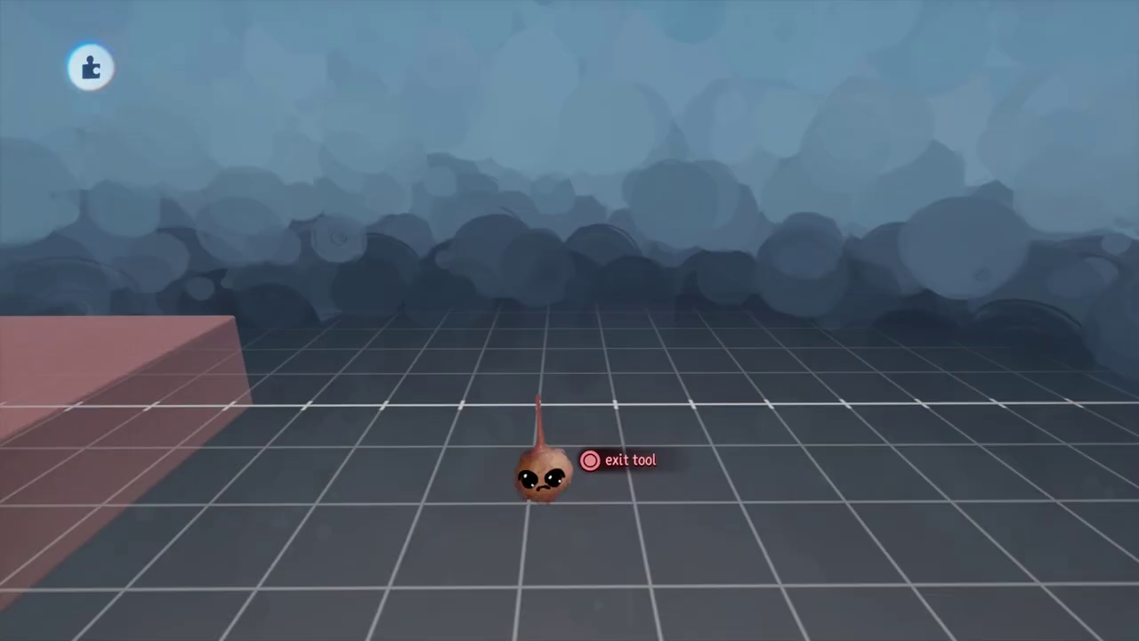
# - Stamp a pile of pebbles on the grid beside the floor block and raise the block above the grid
pyautogui.moveTo(539, 473); pyautogui.dragTo(585, 408)
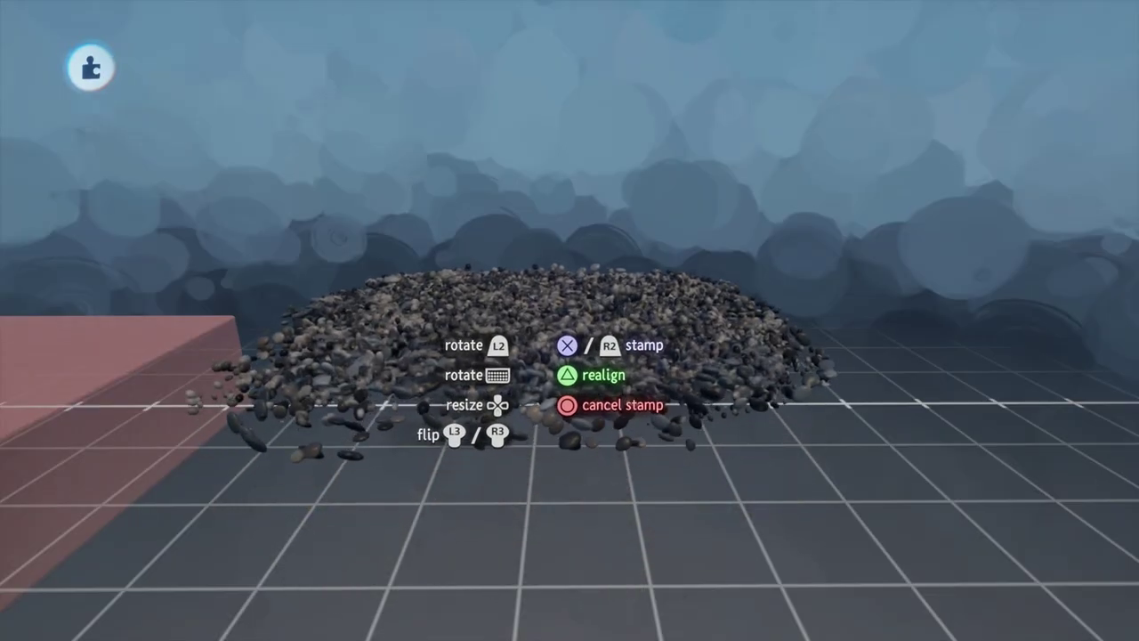
pyautogui.click(532, 392)
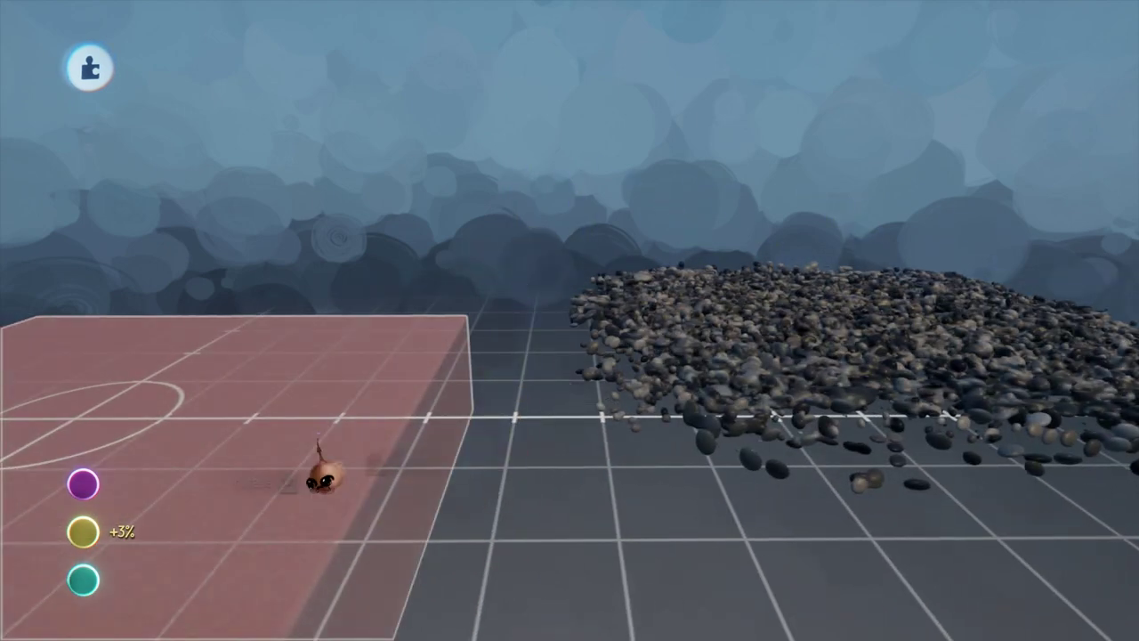
pyautogui.moveTo(323, 472); pyautogui.dragTo(387, 256)
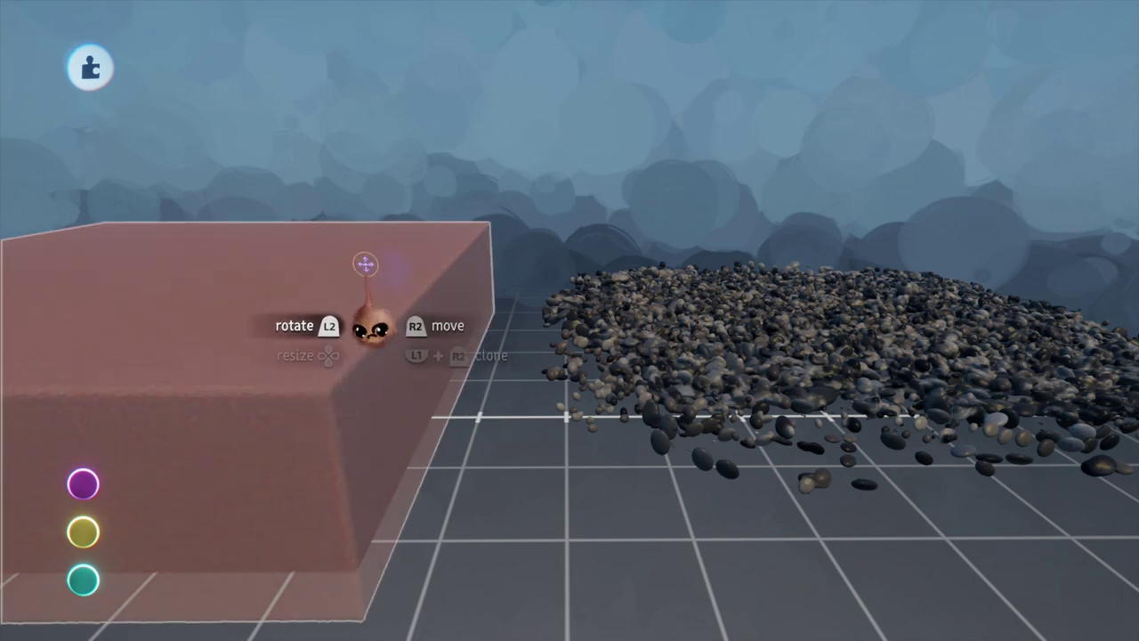
pyautogui.moveTo(374, 318); pyautogui.dragTo(424, 264)
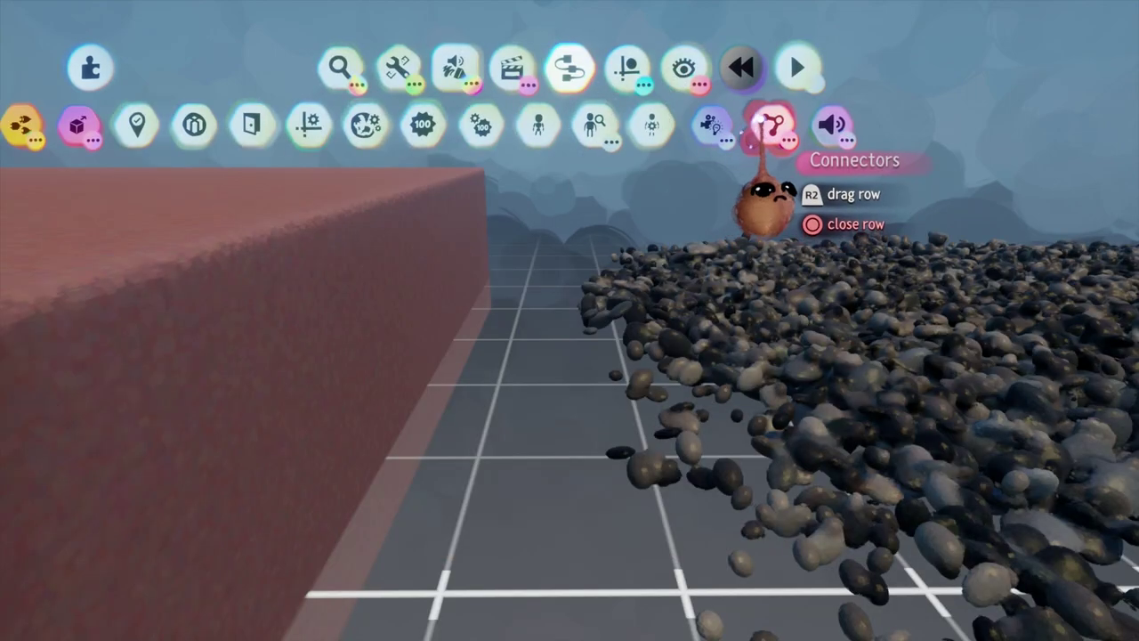
# - Join the floor block's side face to the near edge of the pebble pile with a connector
pyautogui.click(771, 123)
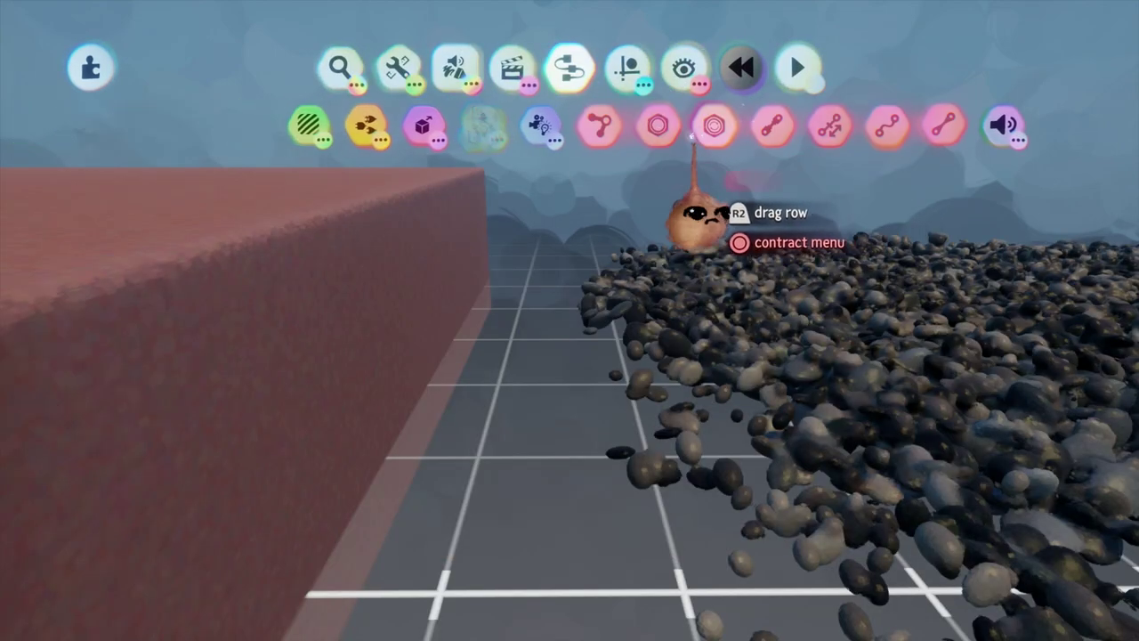
pyautogui.click(657, 125)
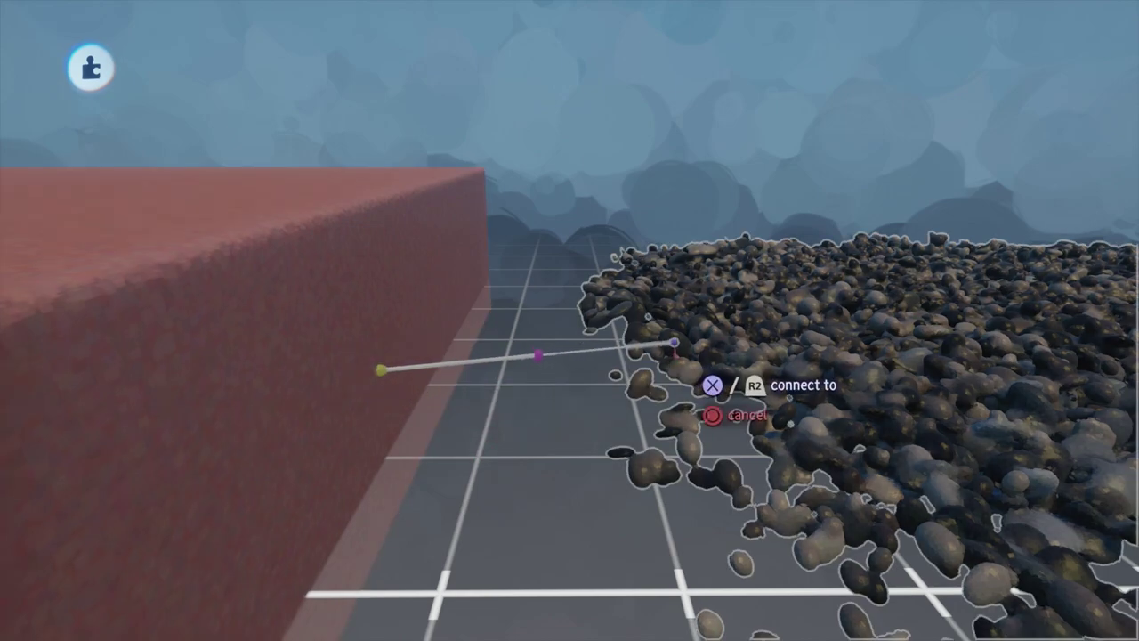
pyautogui.click(660, 399)
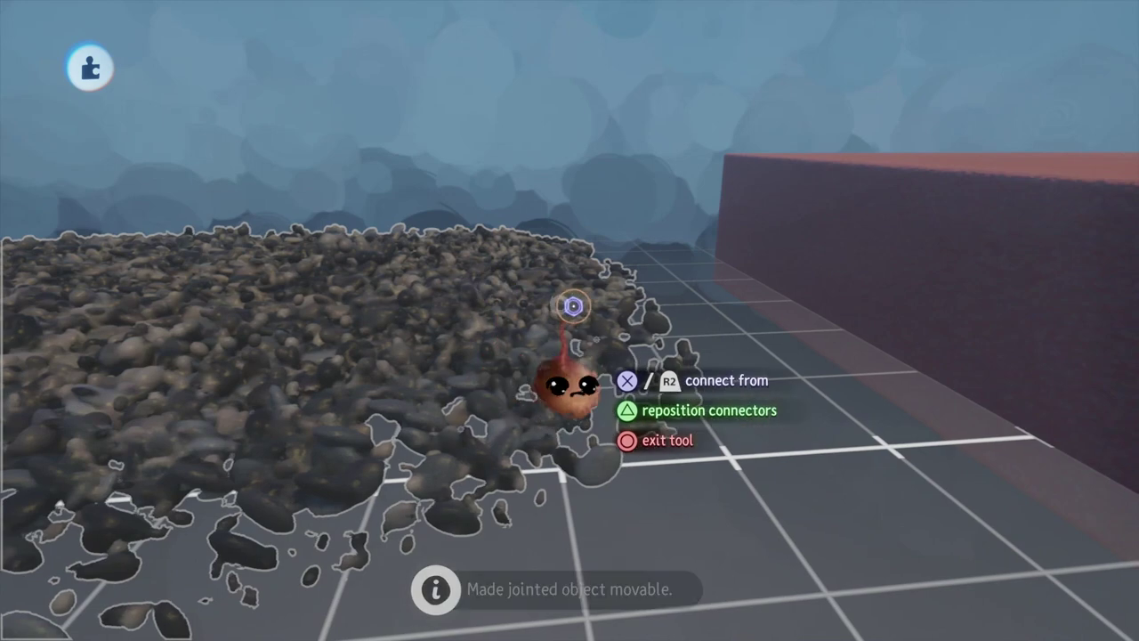
# - Join the pebble pile's other side to the second floor block with the same type of connector
pyautogui.click(594, 378)
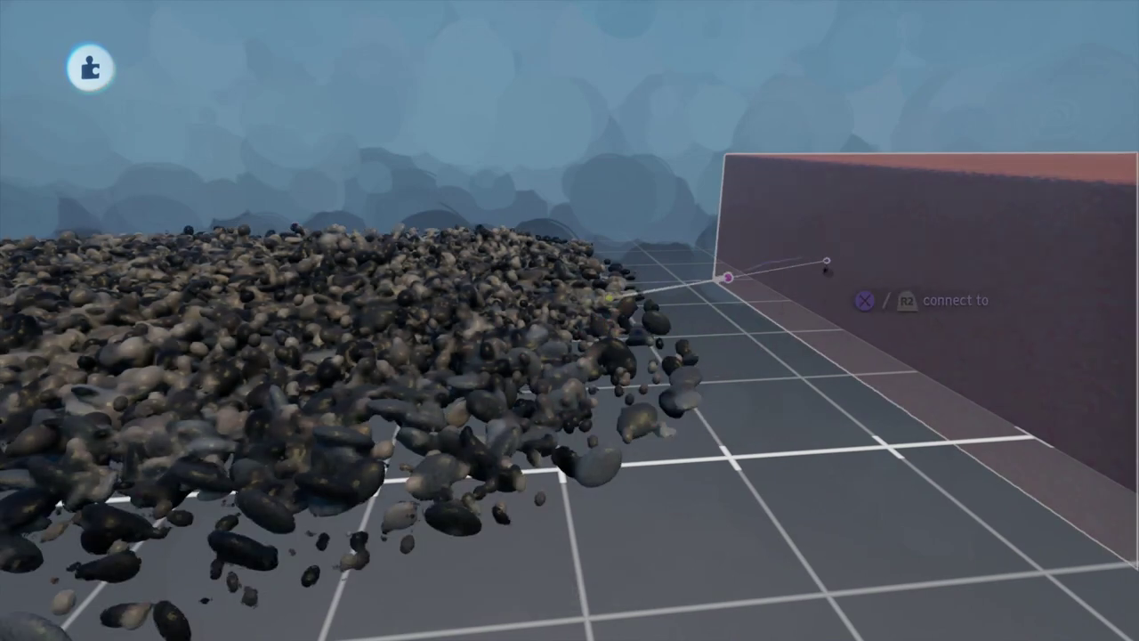
pyautogui.click(872, 300)
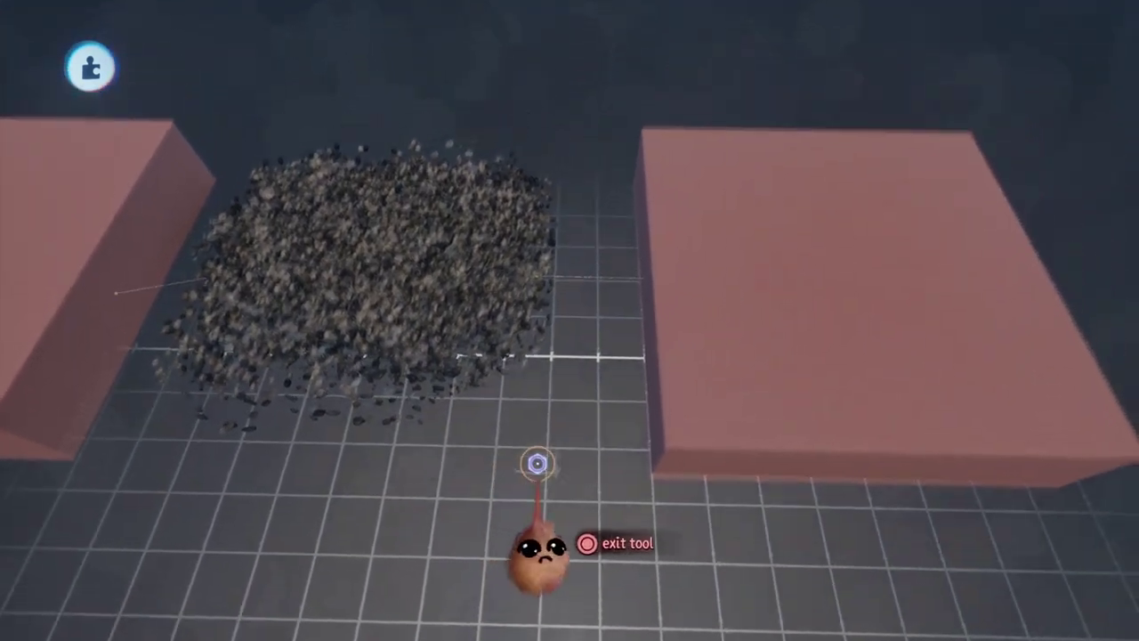
pyautogui.press('Escape')
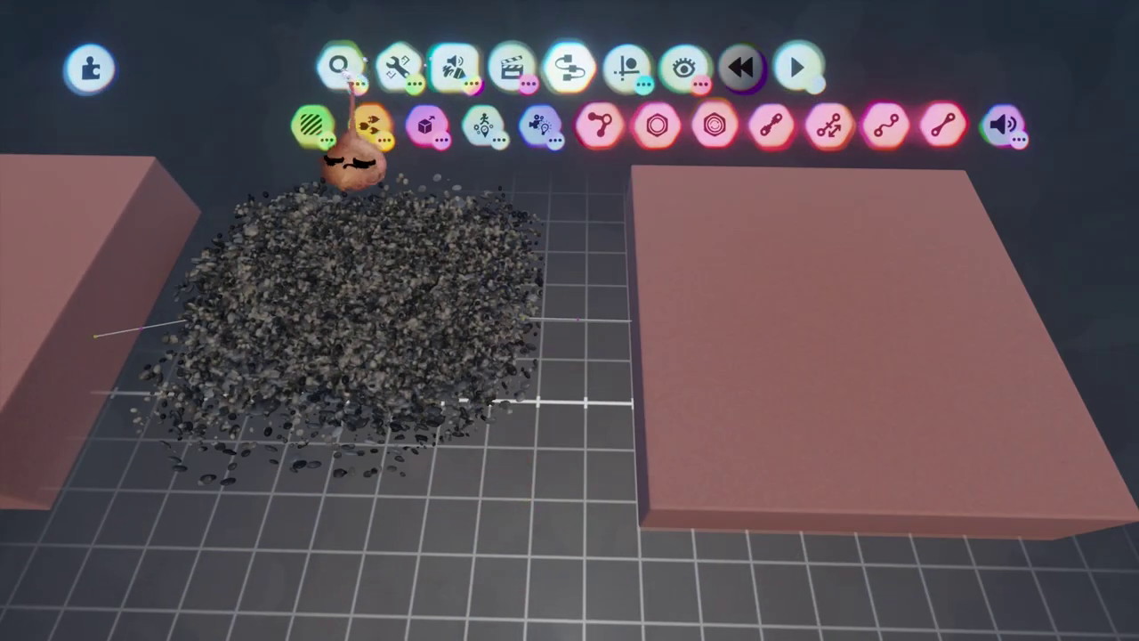
# - Try the Stretch tool on the floor block joined to the pebble pile
pyautogui.click(397, 68)
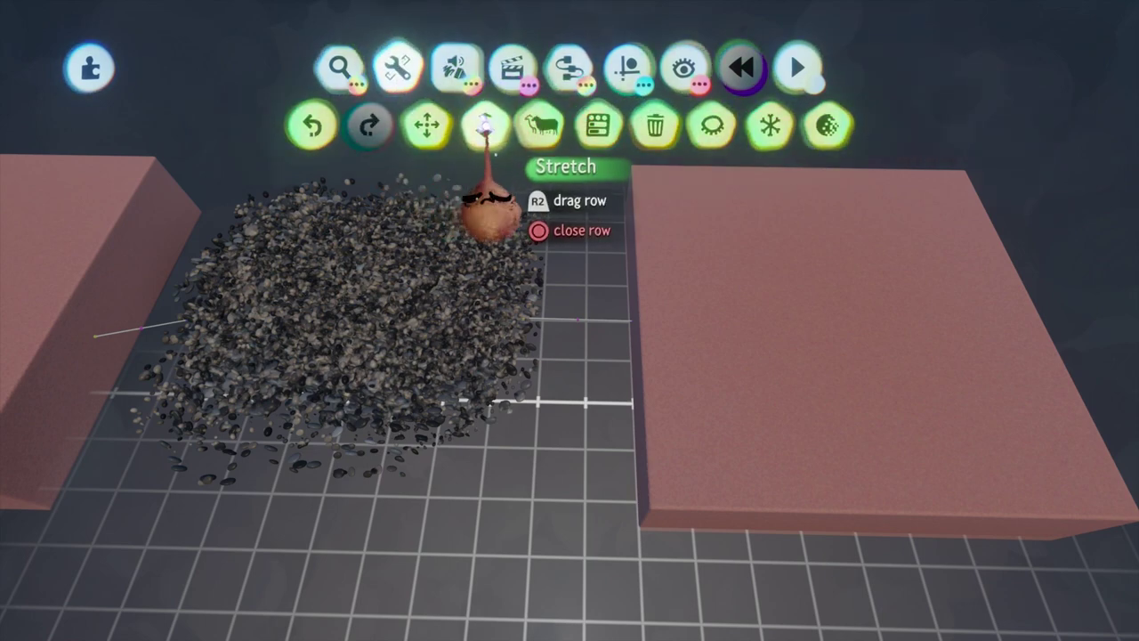
pyautogui.click(481, 124)
pyautogui.moveTo(476, 427); pyautogui.dragTo(510, 360, button='middle')
pyautogui.moveTo(509, 361)
pyautogui.mouseDown()
pyautogui.moveTo(511, 373)
pyautogui.moveTo(523, 365)
pyautogui.moveTo(500, 371)
pyautogui.mouseUp()
pyautogui.moveTo(499, 373); pyautogui.dragTo(495, 376)
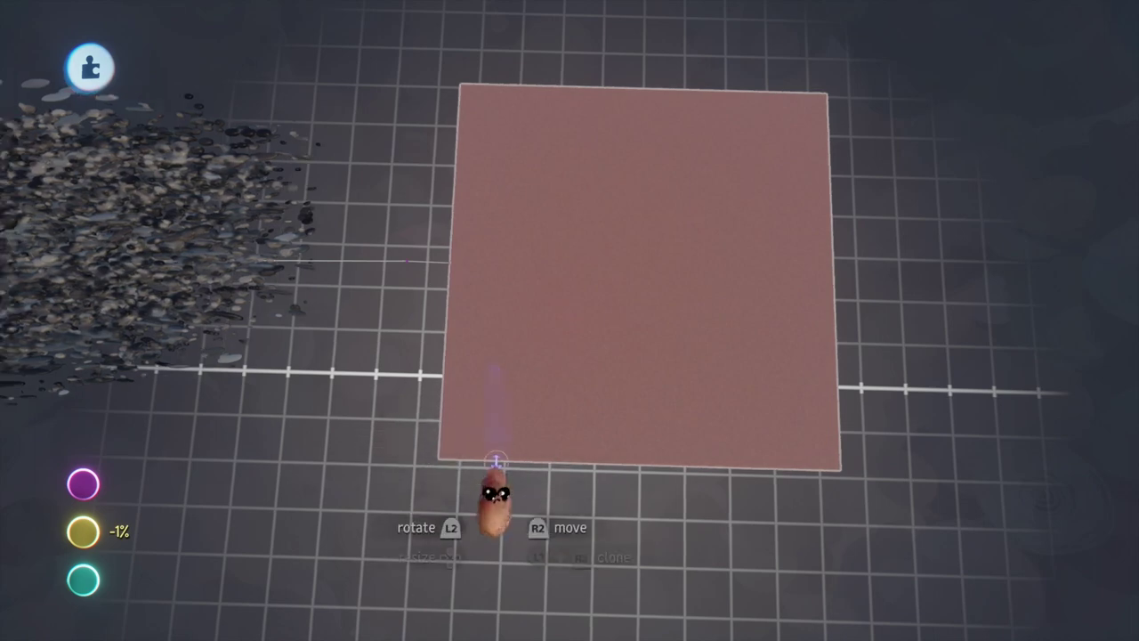
# - Move the small connected block and the cloud painting along the snapping grid
pyautogui.press('Left')
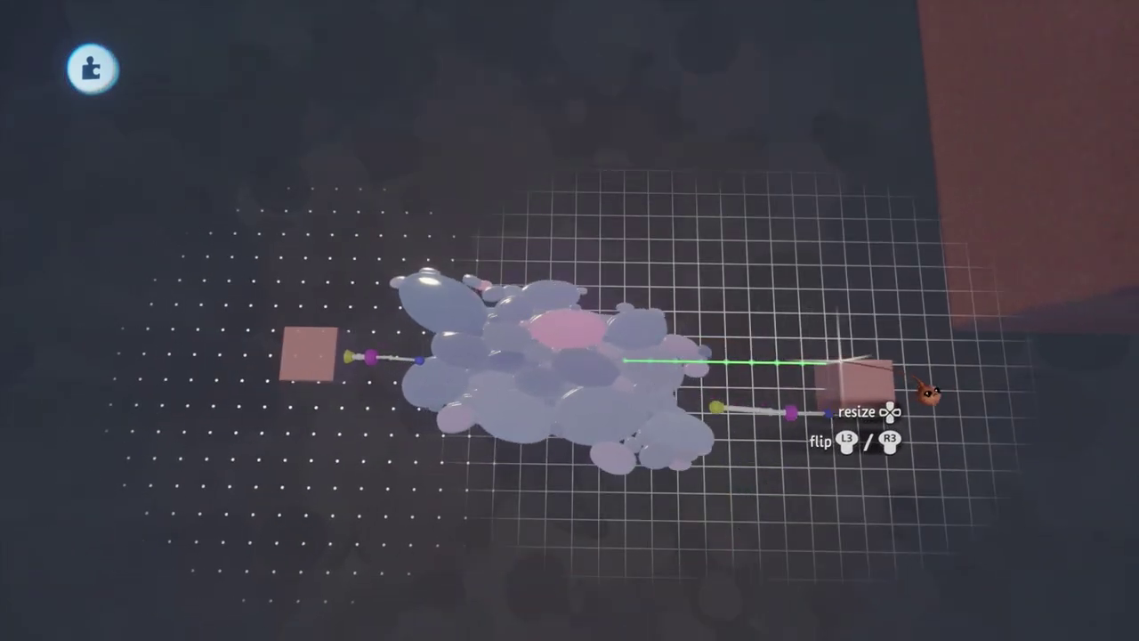
pyautogui.moveTo(929, 392); pyautogui.dragTo(908, 372)
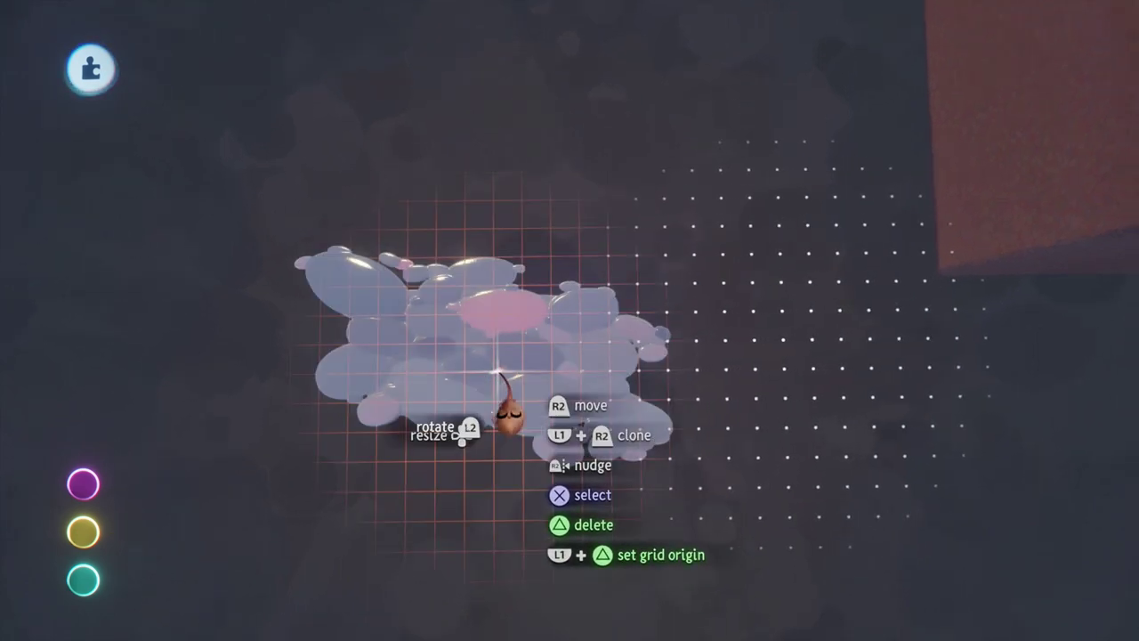
pyautogui.moveTo(497, 371); pyautogui.dragTo(594, 370)
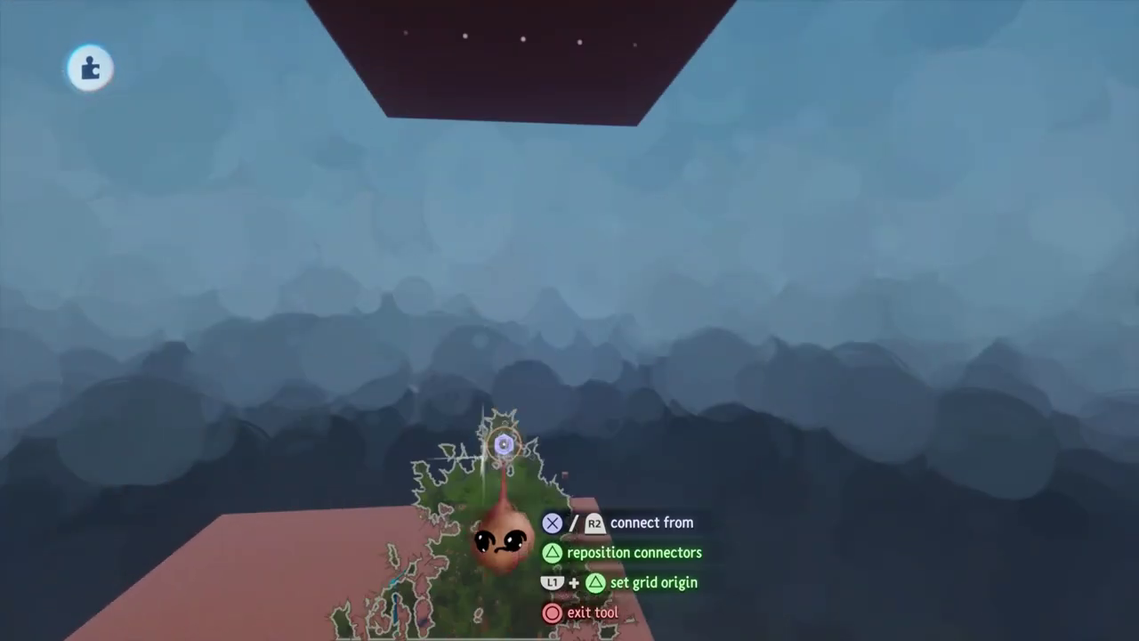
# - Start a connector from the top of the green leafy object
pyautogui.click(502, 445)
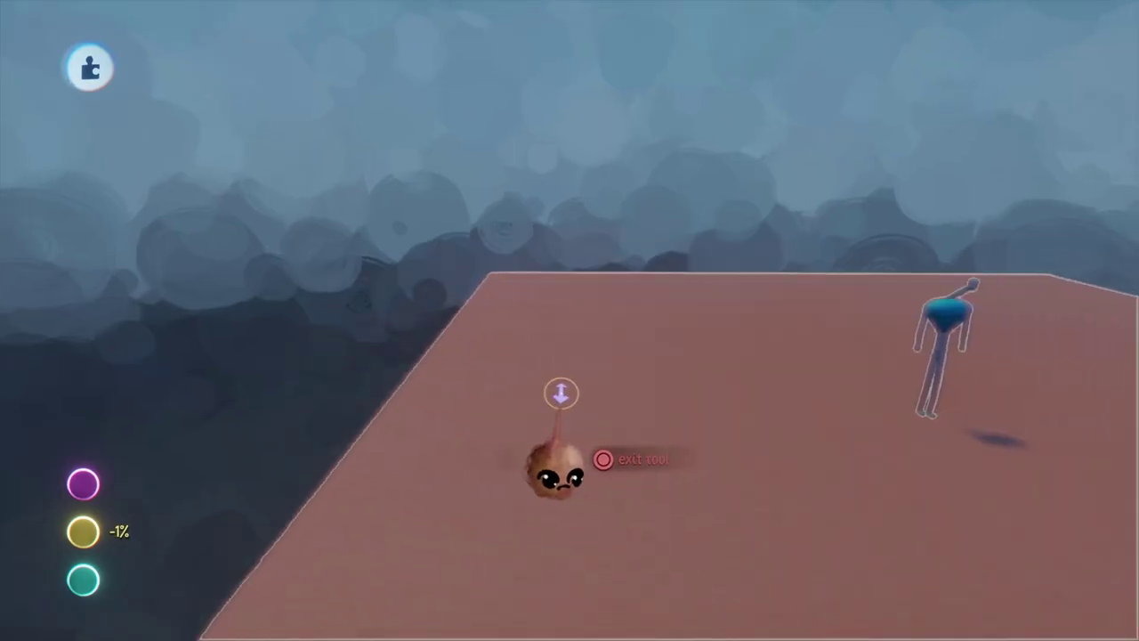
# - Place clones of the large floor block beside the original with the Clone tool
pyautogui.moveTo(422, 142)
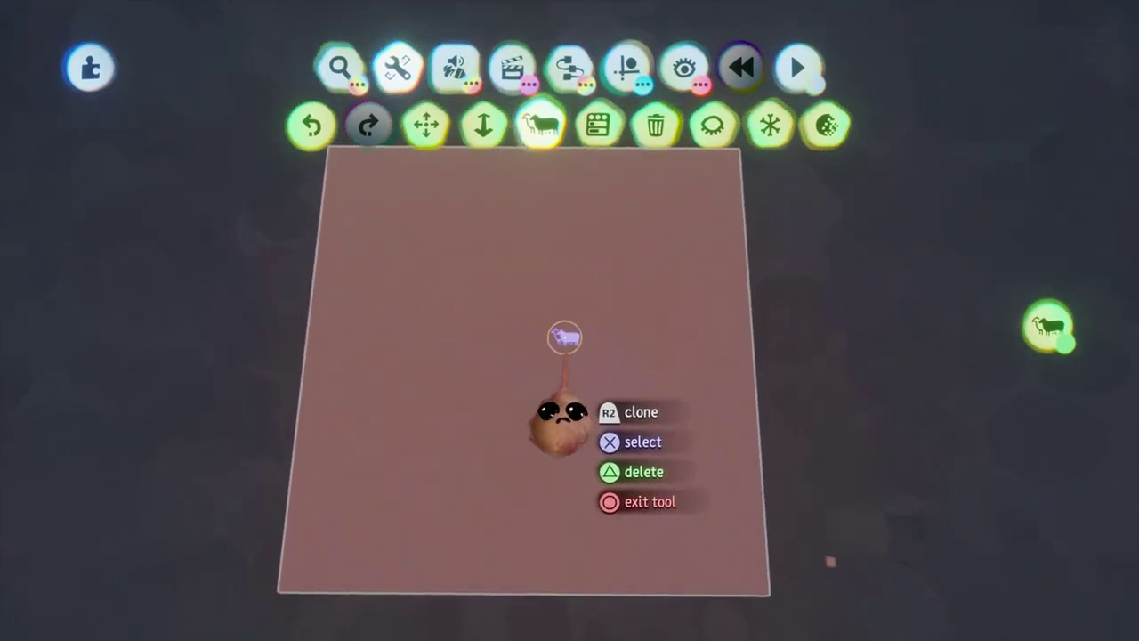
pyautogui.moveTo(548, 339)
pyautogui.mouseDown()
pyautogui.moveTo(712, 316)
pyautogui.moveTo(658, 338)
pyautogui.moveTo(668, 283)
pyautogui.moveTo(640, 338)
pyautogui.mouseUp()
pyautogui.scroll(-3, 634, 317)
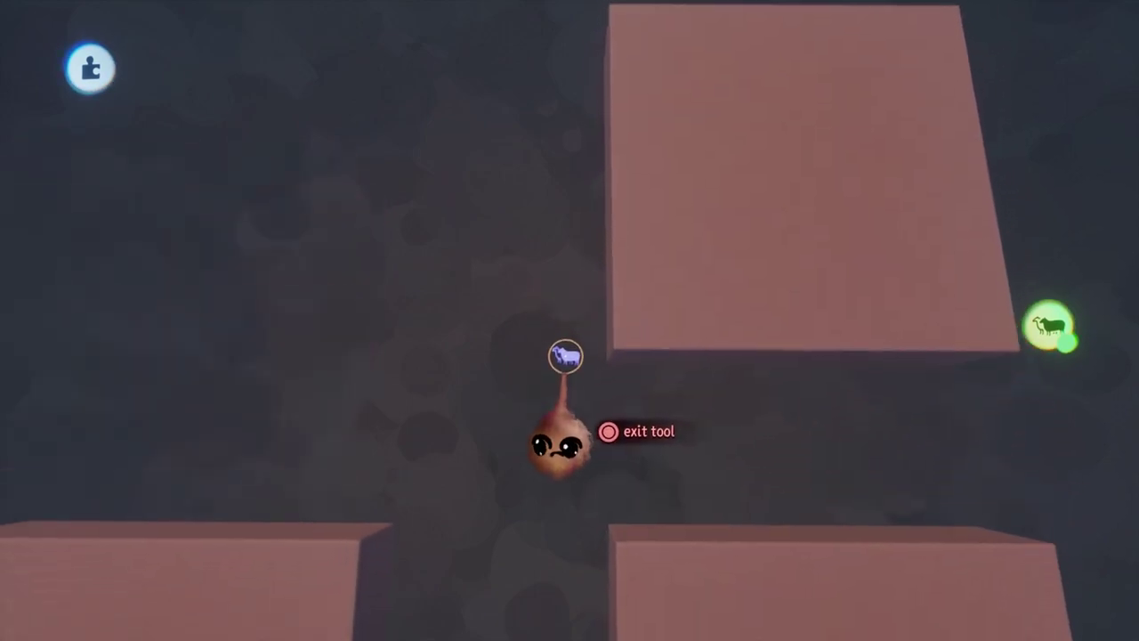
pyautogui.moveTo(554, 379); pyautogui.dragTo(567, 249, button='middle')
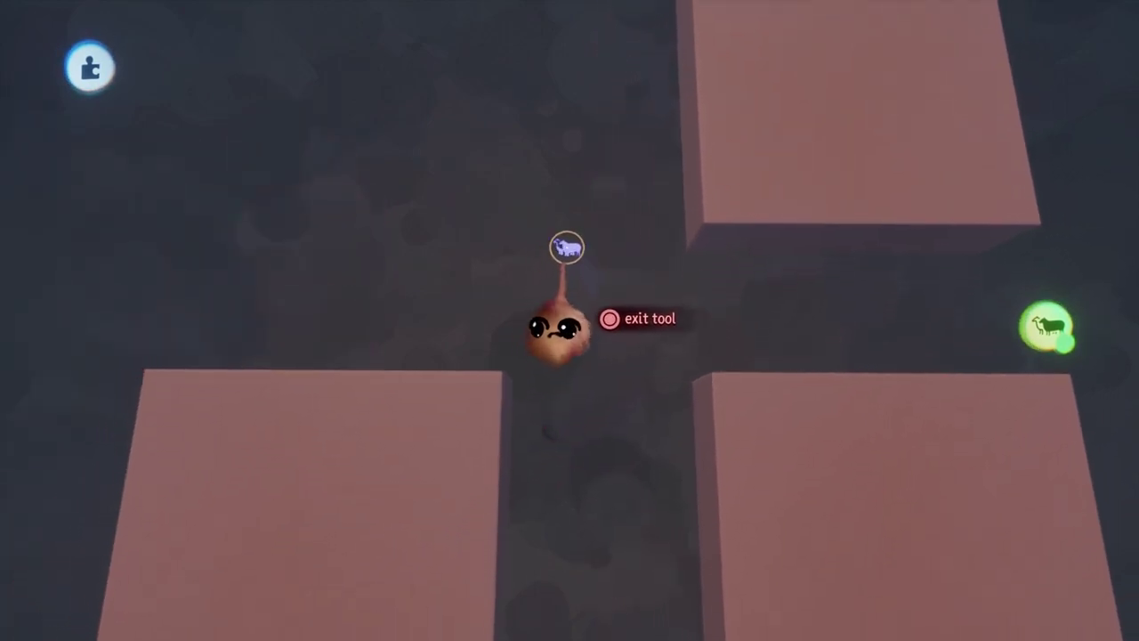
# - Enable Live Clone for the Clone tool and place live clones of the floor block beside the original
pyautogui.moveTo(429, 88)
pyautogui.click(427, 124)
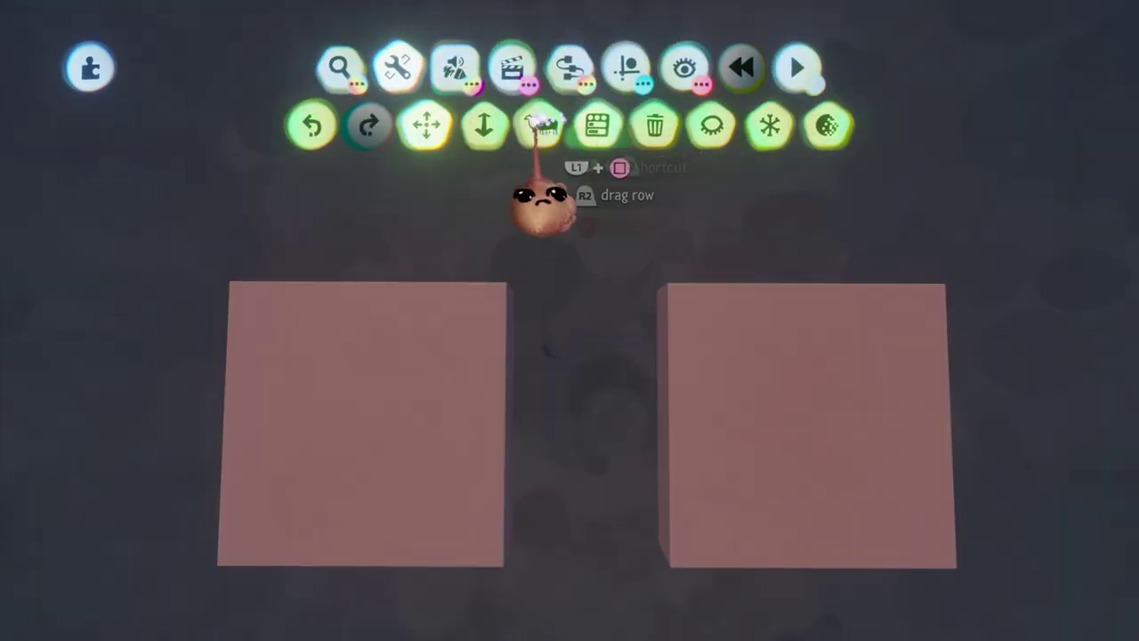
pyautogui.click(569, 153)
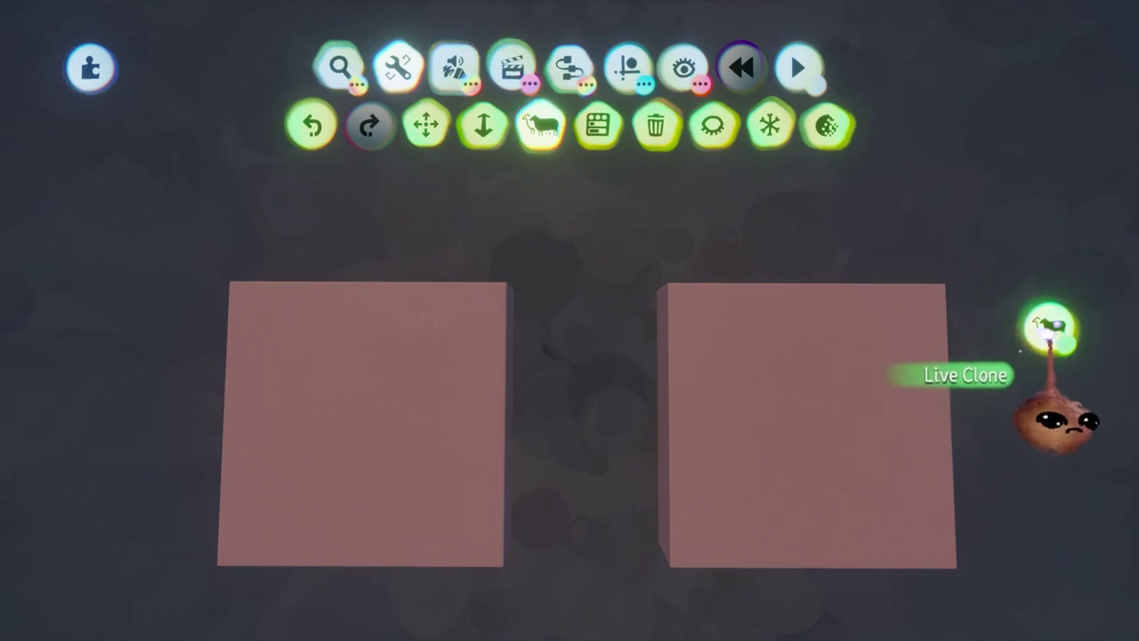
pyautogui.click(1047, 330)
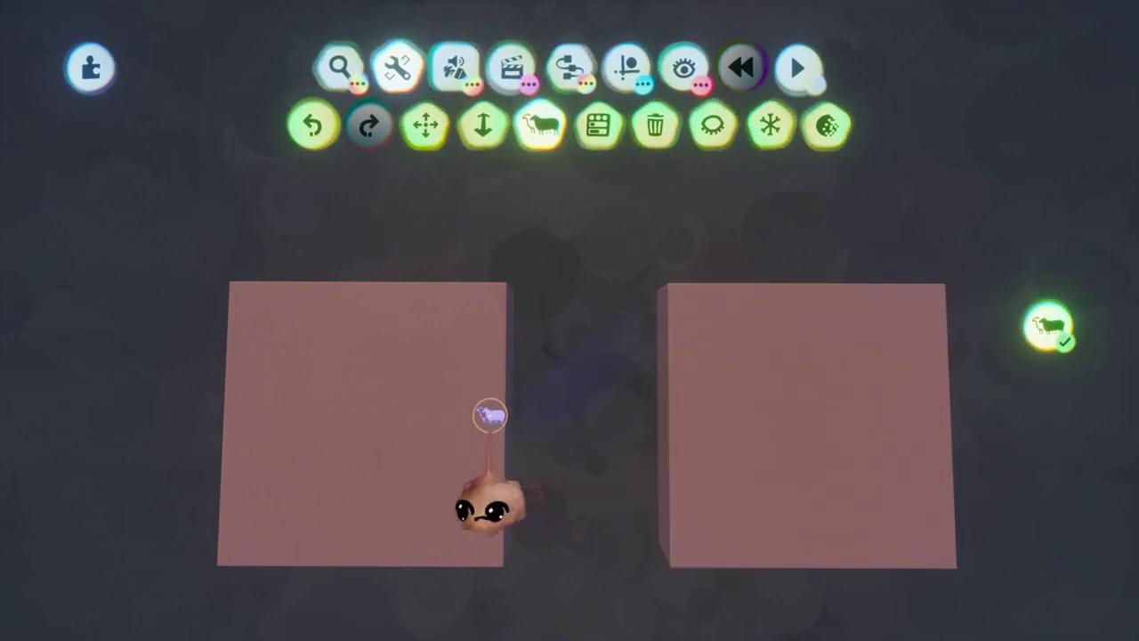
pyautogui.moveTo(448, 422)
pyautogui.mouseDown()
pyautogui.moveTo(436, 355)
pyautogui.moveTo(471, 298)
pyautogui.moveTo(826, 279)
pyautogui.moveTo(852, 298)
pyautogui.mouseUp()
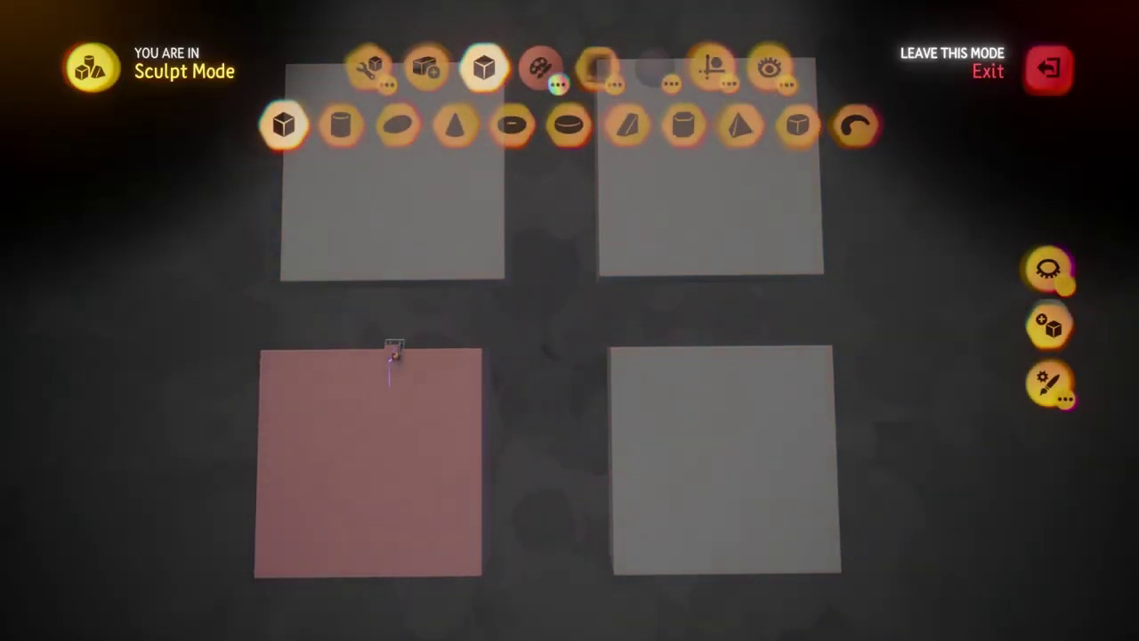
# - Smear a cube shape all over one live-cloned block with Smear Shape in Sculpt Mode, and leave the mode
pyautogui.press('Escape')
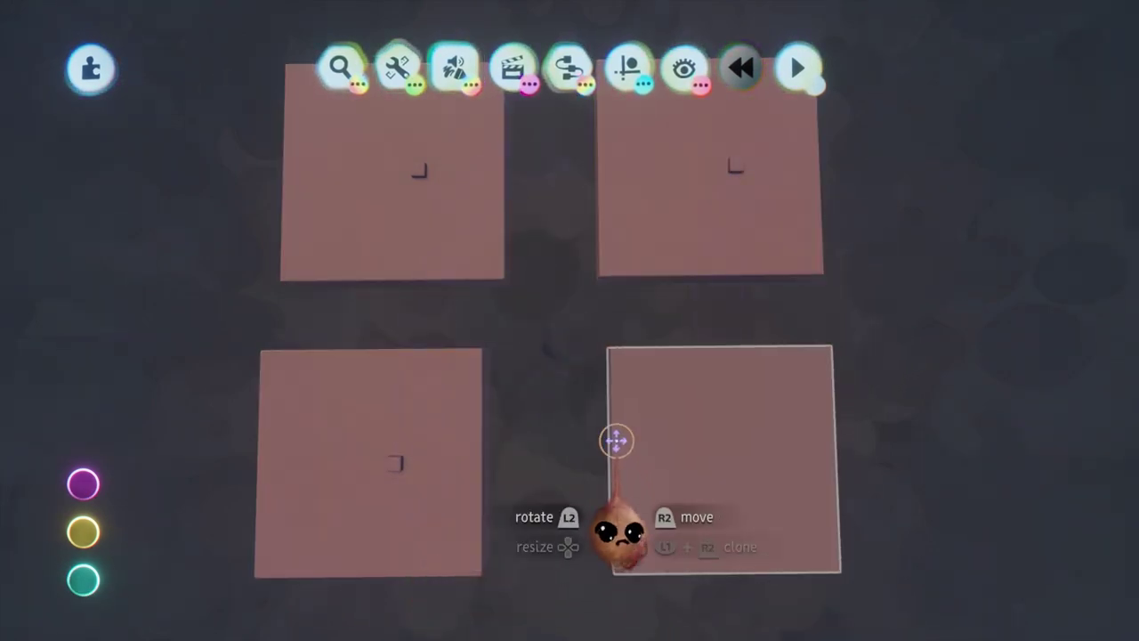
pyautogui.click(380, 377)
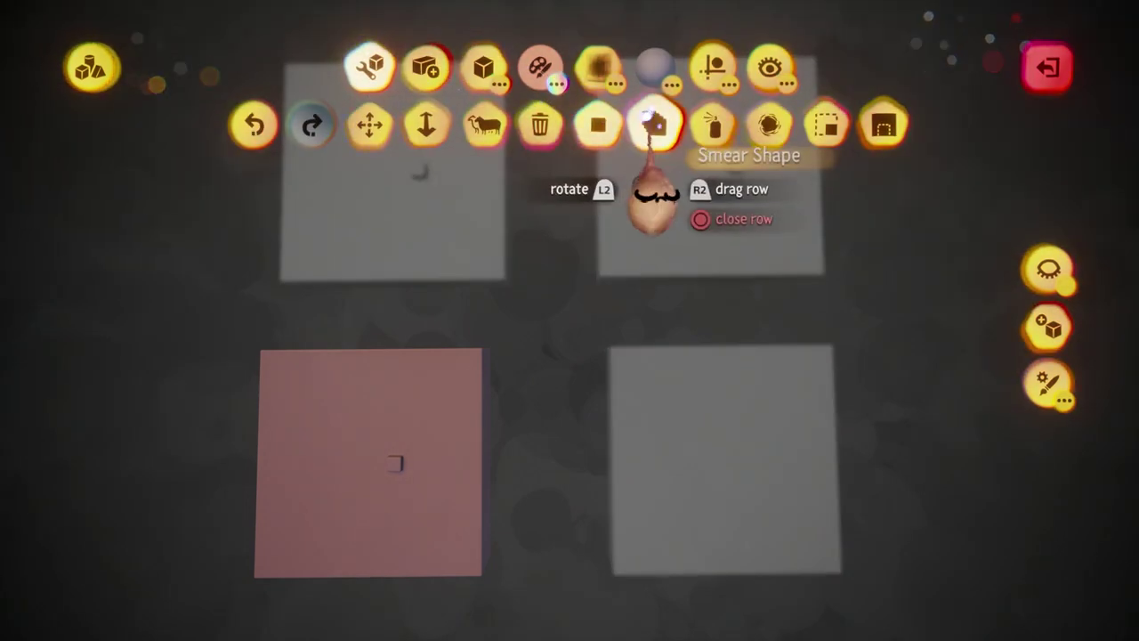
pyautogui.click(654, 124)
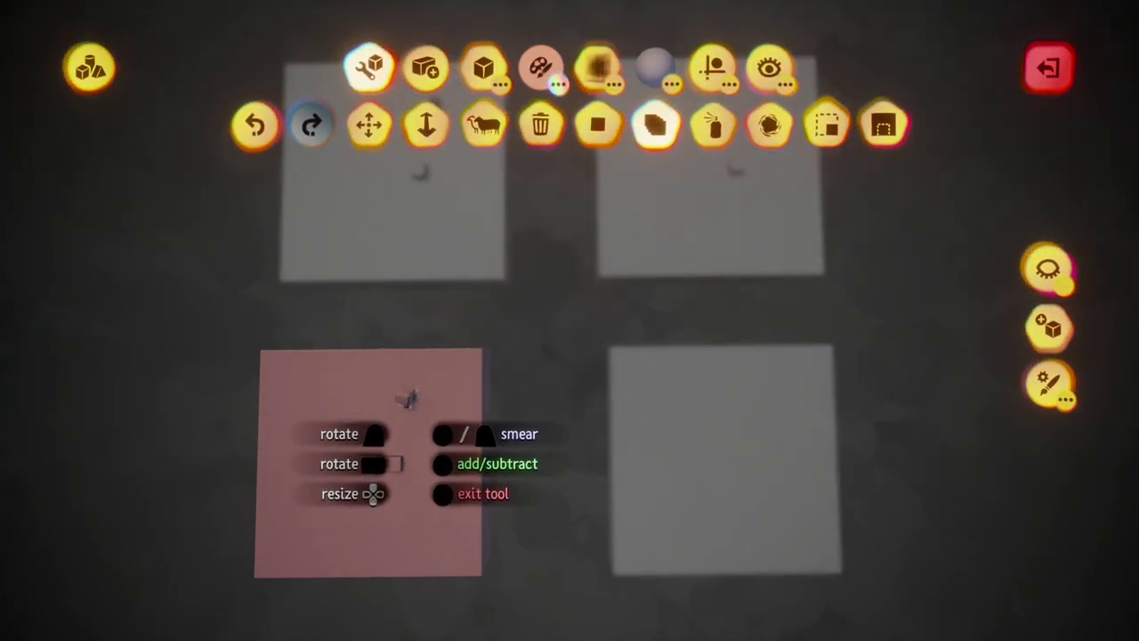
pyautogui.moveTo(440, 391)
pyautogui.mouseDown()
pyautogui.moveTo(355, 441)
pyautogui.moveTo(353, 487)
pyautogui.moveTo(475, 403)
pyautogui.moveTo(384, 588)
pyautogui.moveTo(247, 443)
pyautogui.moveTo(440, 306)
pyautogui.moveTo(438, 551)
pyautogui.moveTo(271, 456)
pyautogui.mouseUp()
pyautogui.press('Escape')
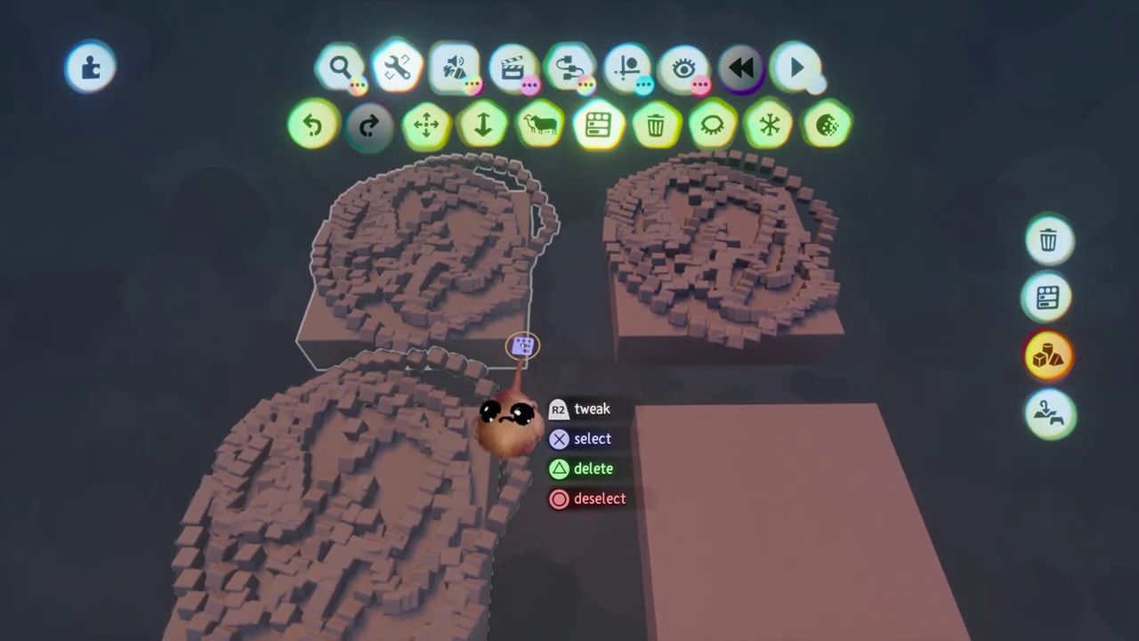
# - Open the Outer Properties of the nearest smeared sculpture with the Tweak tool and move the properties sheet aside
pyautogui.click(435, 395)
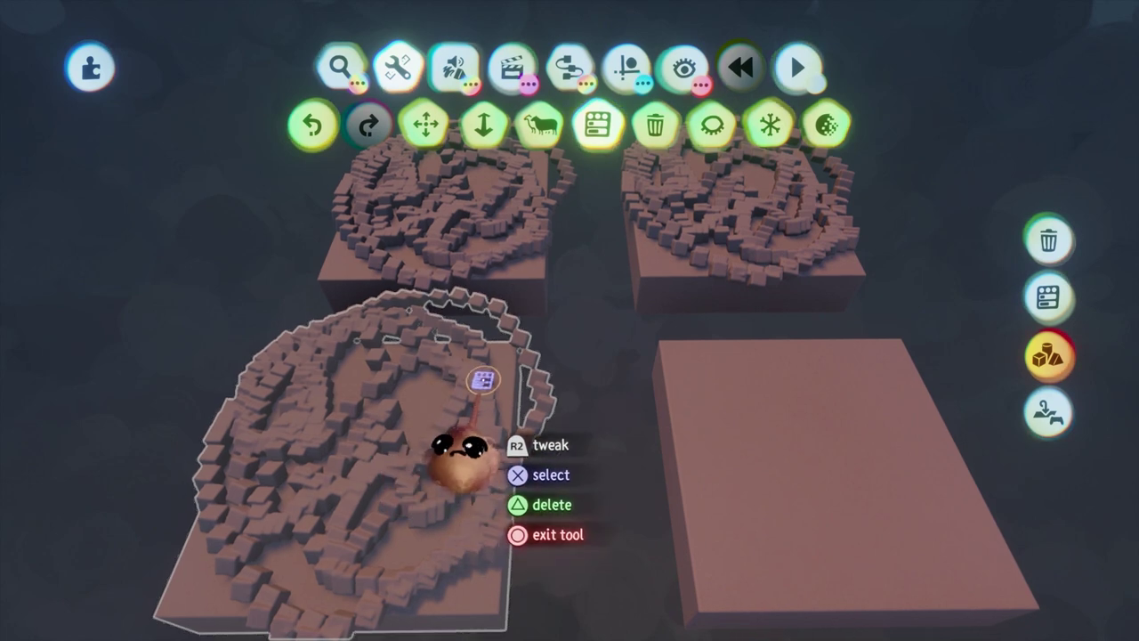
pyautogui.click(594, 126)
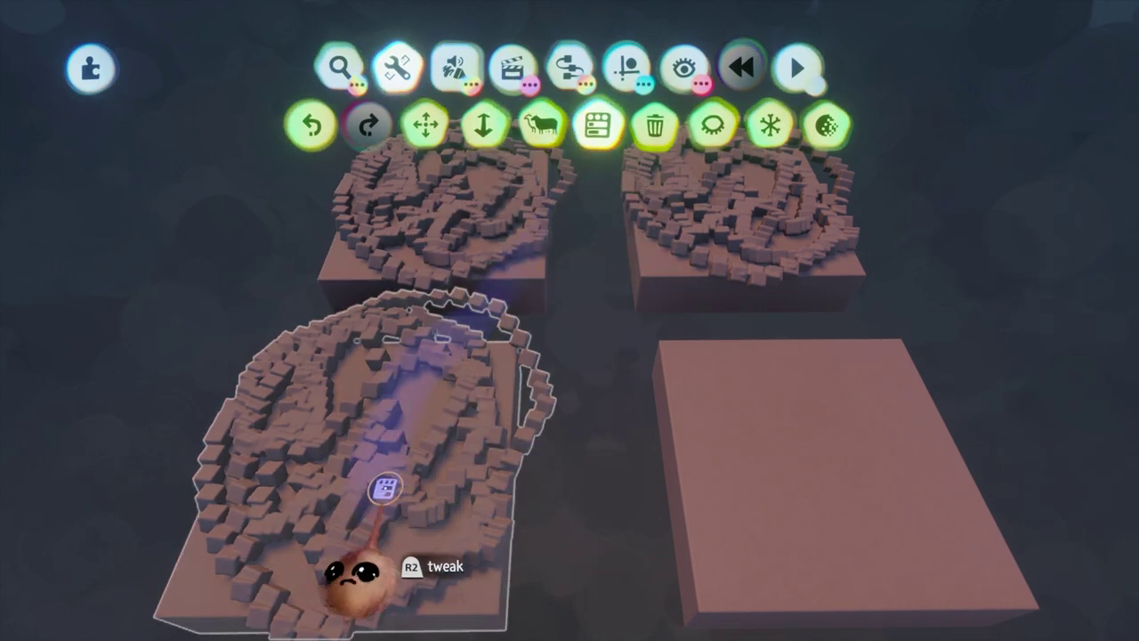
pyautogui.click(394, 460)
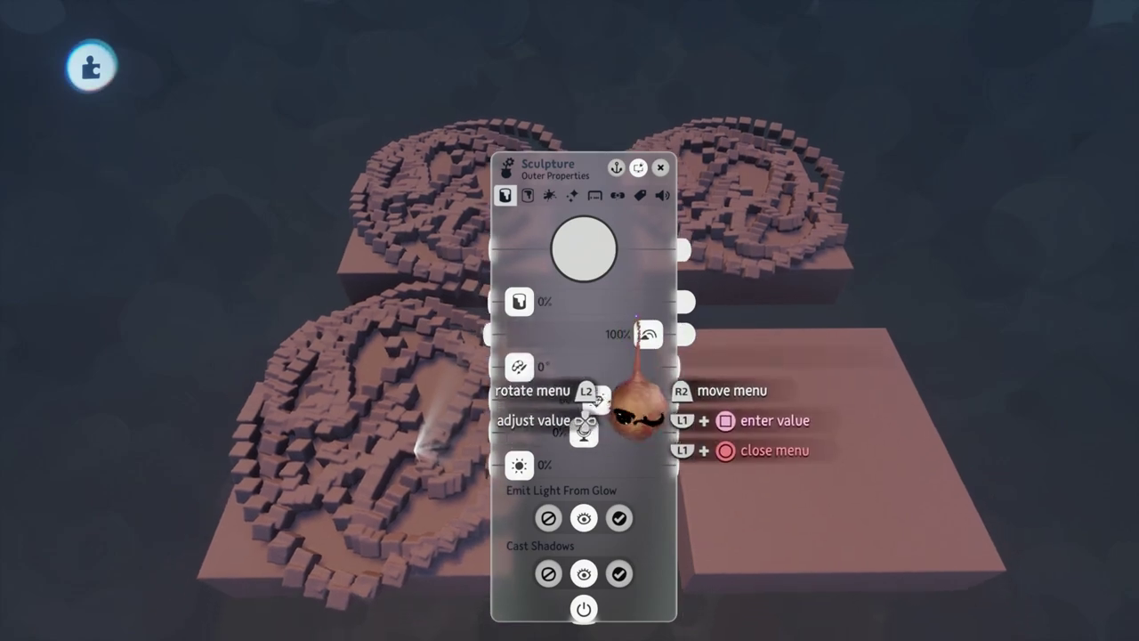
pyautogui.moveTo(636, 409)
pyautogui.mouseDown()
pyautogui.moveTo(712, 203)
pyautogui.moveTo(737, 216)
pyautogui.mouseUp()
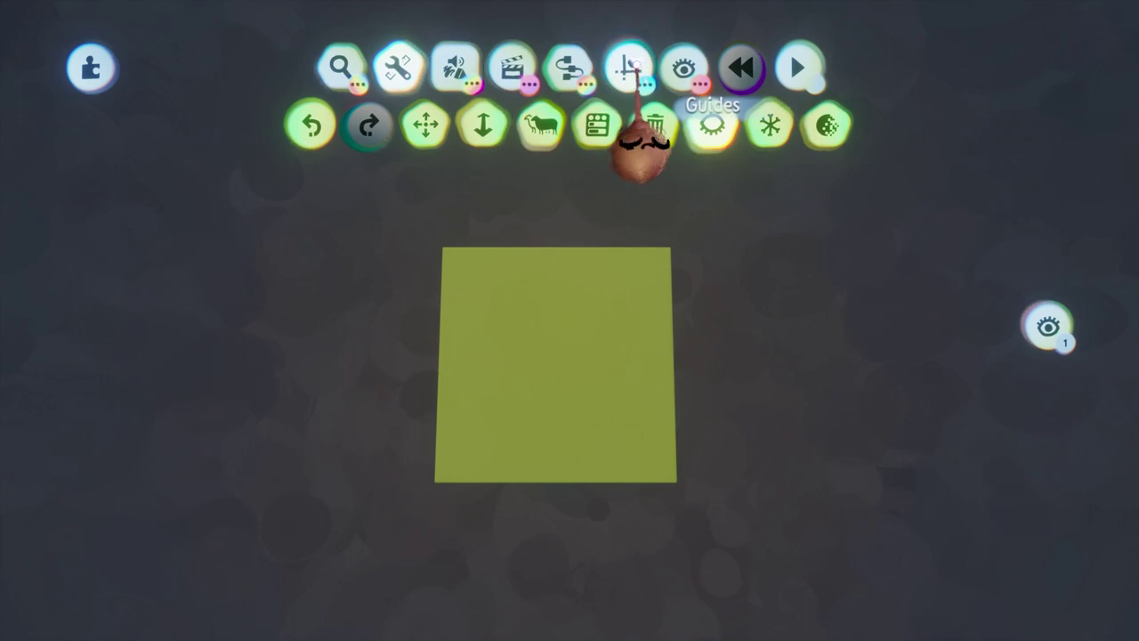
# - Unhide the hidden floor block
pyautogui.moveTo(522, 372); pyautogui.dragTo(518, 508, button='middle')
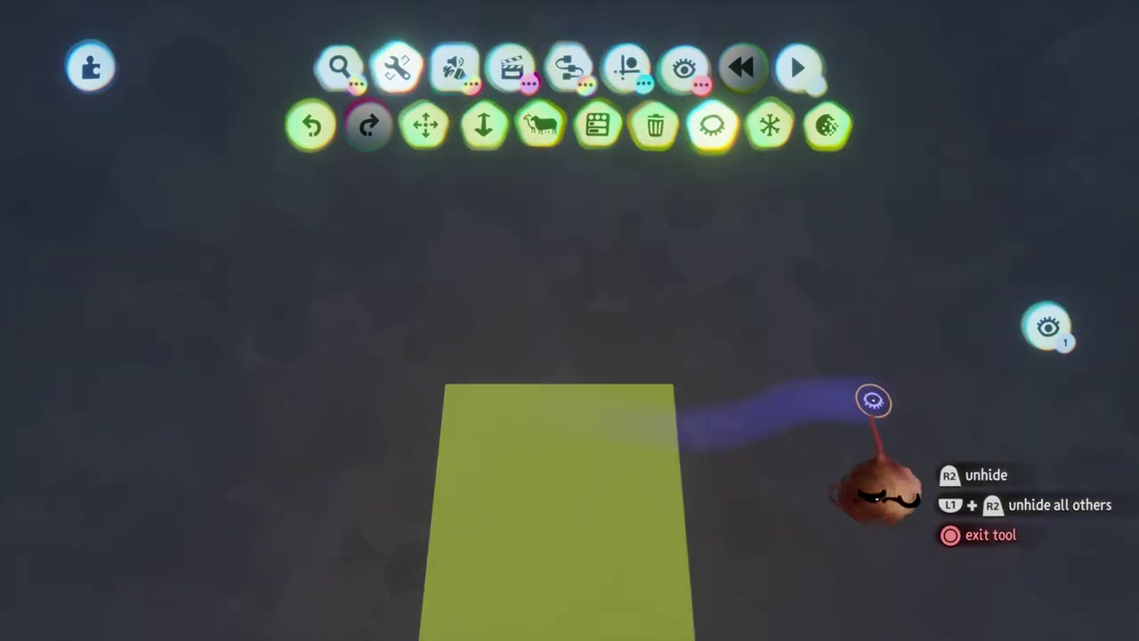
pyautogui.click(1047, 326)
pyautogui.moveTo(621, 576); pyautogui.dragTo(618, 480, button='middle')
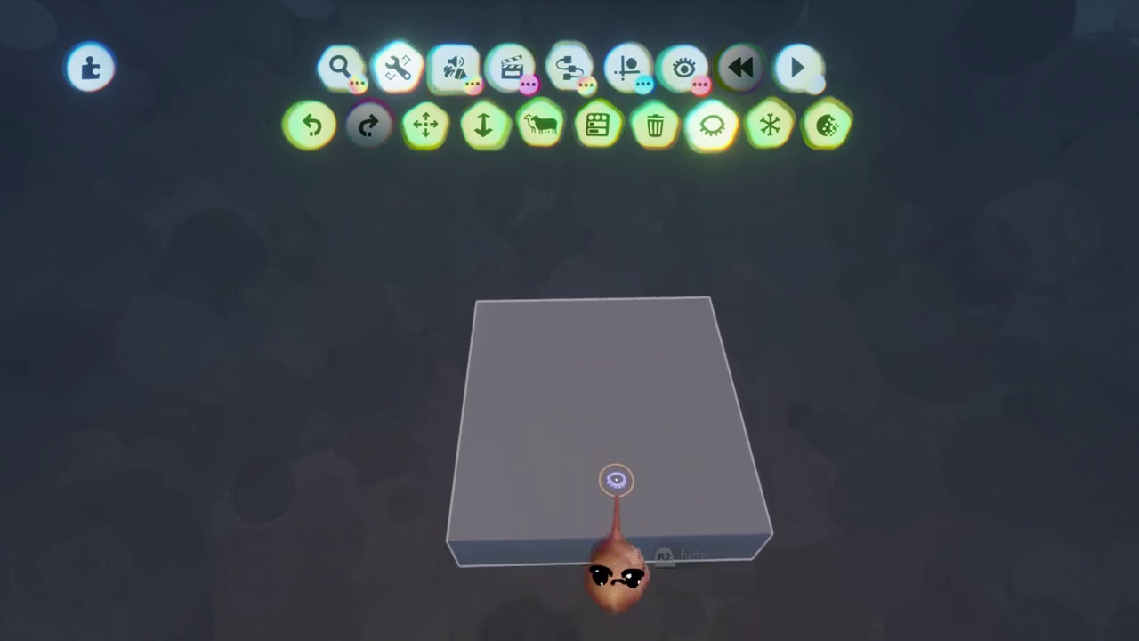
# - Place a tilted clone of the floor block and repeat the clone to build a curved stack of blocks
pyautogui.click(424, 127)
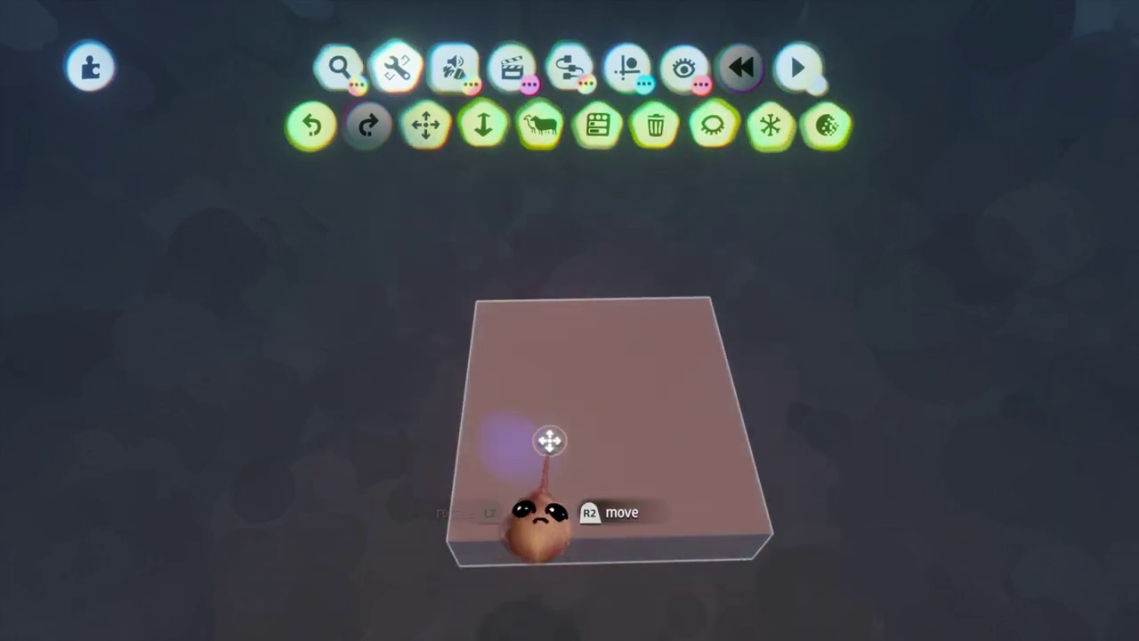
pyautogui.moveTo(549, 440)
pyautogui.mouseDown()
pyautogui.moveTo(763, 409)
pyautogui.moveTo(871, 416)
pyautogui.moveTo(921, 457)
pyautogui.moveTo(844, 332)
pyautogui.moveTo(751, 307)
pyautogui.moveTo(683, 309)
pyautogui.mouseUp()
pyautogui.moveTo(615, 300)
pyautogui.mouseDown()
pyautogui.moveTo(486, 284)
pyautogui.moveTo(330, 470)
pyautogui.moveTo(340, 491)
pyautogui.mouseUp()
pyautogui.press('Right')
pyautogui.moveTo(400, 458)
pyautogui.mouseDown(button='middle')
pyautogui.moveTo(490, 499)
pyautogui.moveTo(510, 522)
pyautogui.moveTo(518, 458)
pyautogui.moveTo(544, 448)
pyautogui.mouseUp(button='middle')
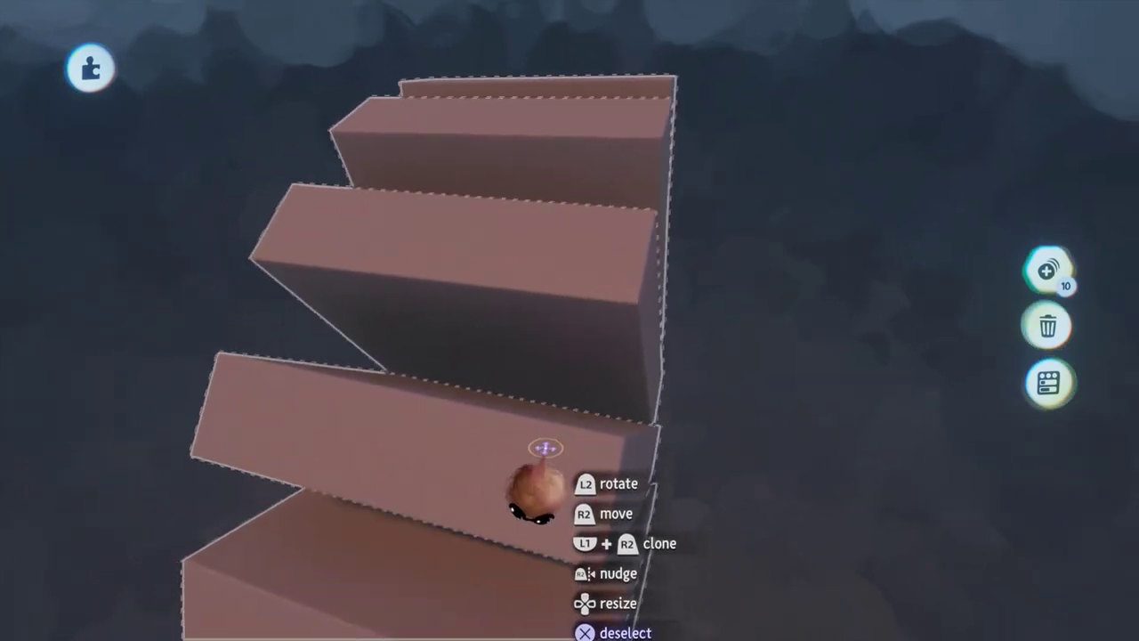
# - Clone the curved stack repeatedly around its axis to form a ball of blocks, and clear the selection
pyautogui.moveTo(544, 448)
pyautogui.mouseDown()
pyautogui.moveTo(605, 433)
pyautogui.moveTo(690, 475)
pyautogui.moveTo(666, 498)
pyautogui.moveTo(636, 499)
pyautogui.moveTo(632, 485)
pyautogui.mouseUp()
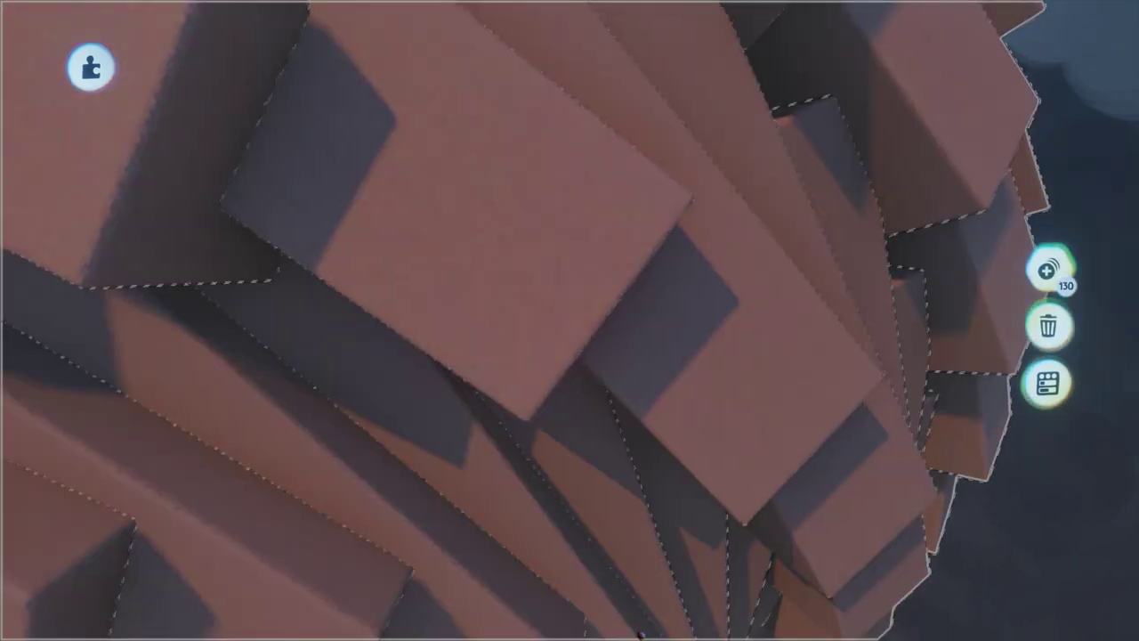
pyautogui.moveTo(632, 485)
pyautogui.mouseDown(button='middle')
pyautogui.moveTo(699, 623)
pyautogui.moveTo(710, 579)
pyautogui.moveTo(687, 507)
pyautogui.moveTo(698, 446)
pyautogui.moveTo(599, 351)
pyautogui.mouseUp(button='middle')
pyautogui.press('Escape')
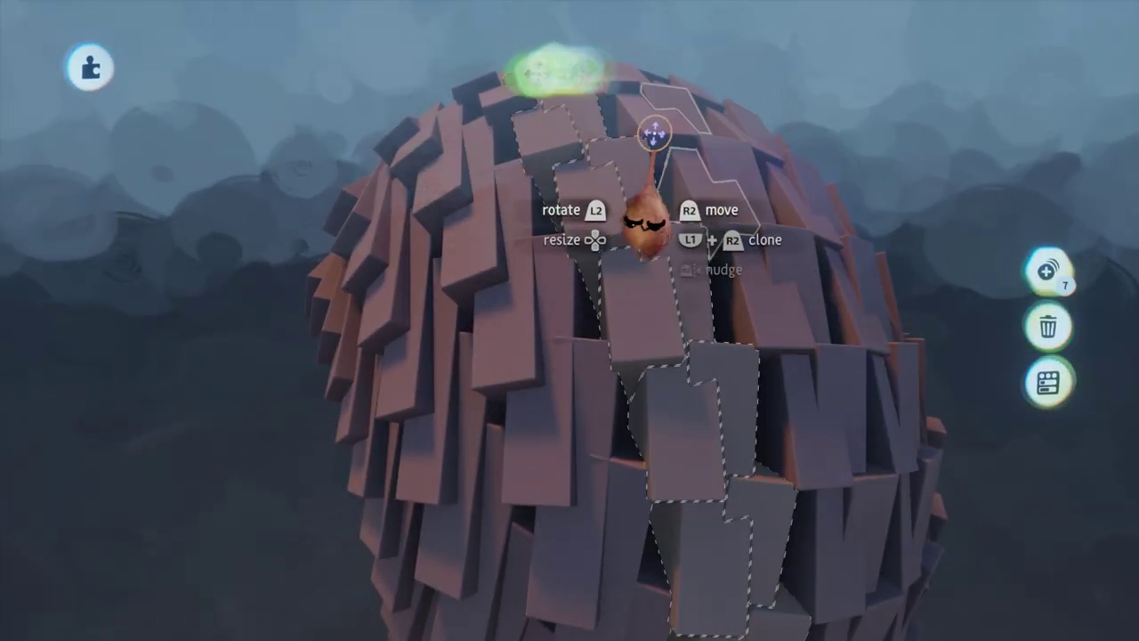
# - Hide a patch of blocks on the front of the ball with the Hide tool and examine its hollow interior
pyautogui.click(710, 133)
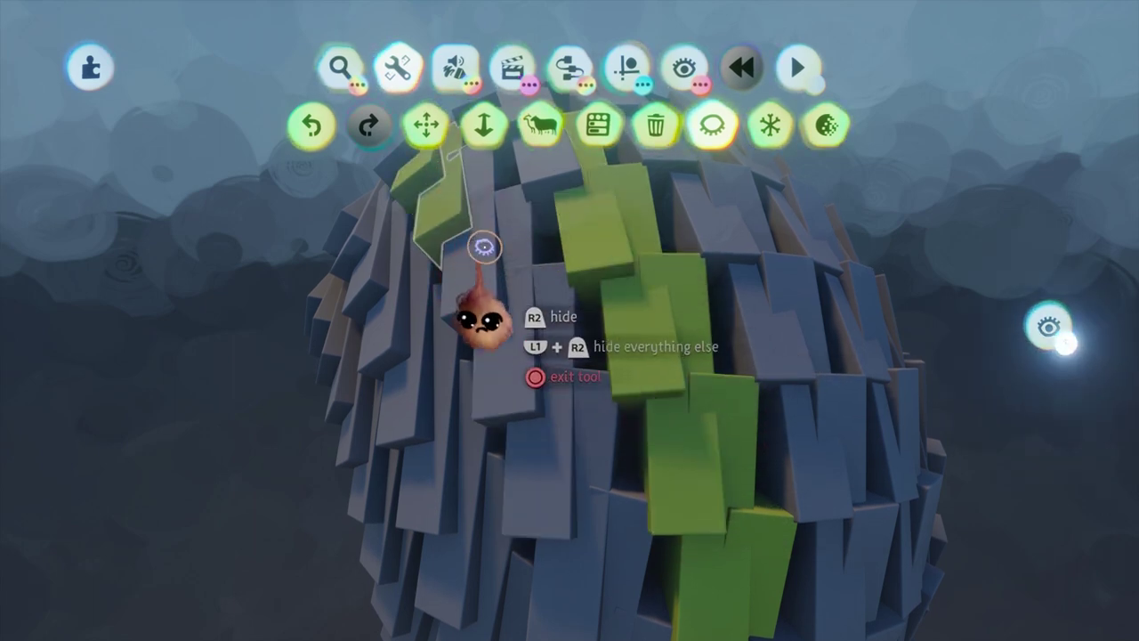
pyautogui.moveTo(484, 247); pyautogui.dragTo(567, 524)
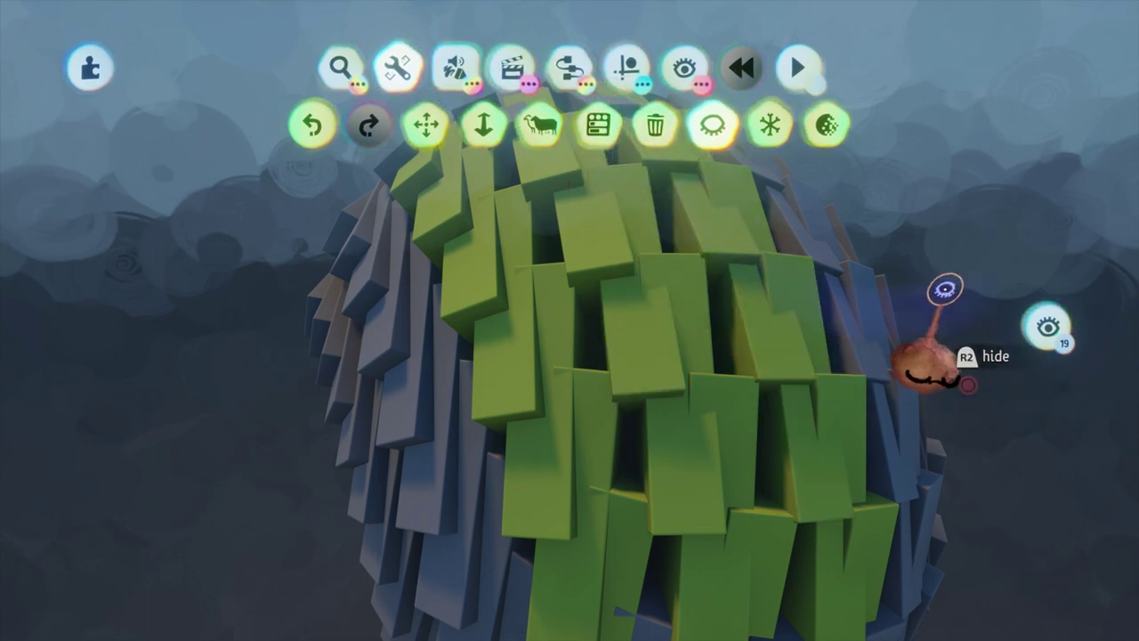
pyautogui.click(429, 129)
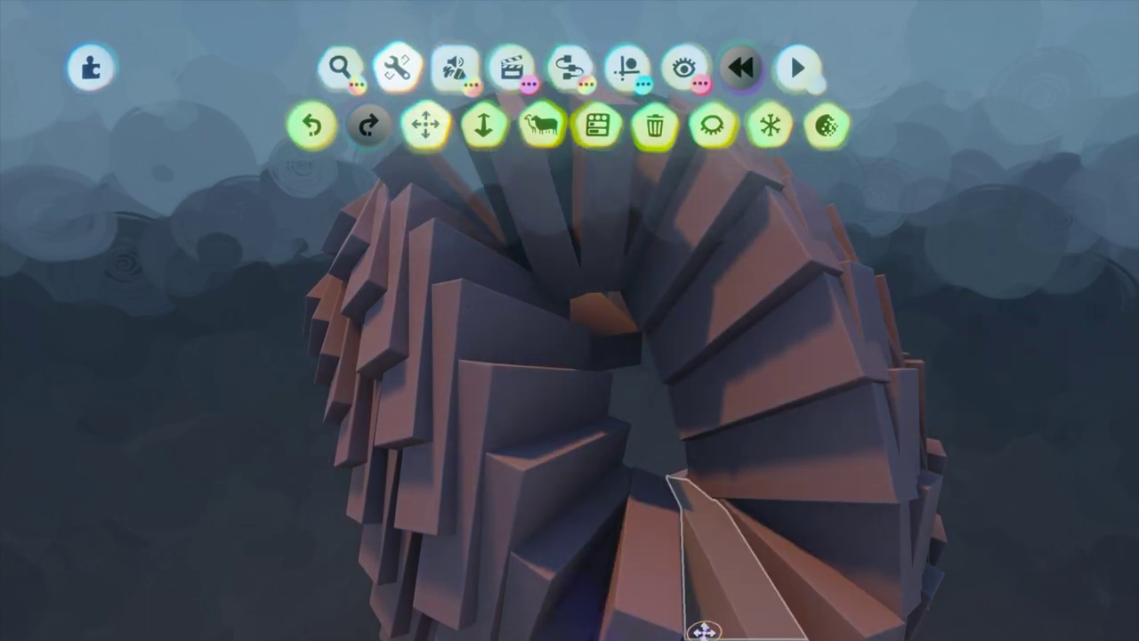
pyautogui.scroll(8, 736, 635)
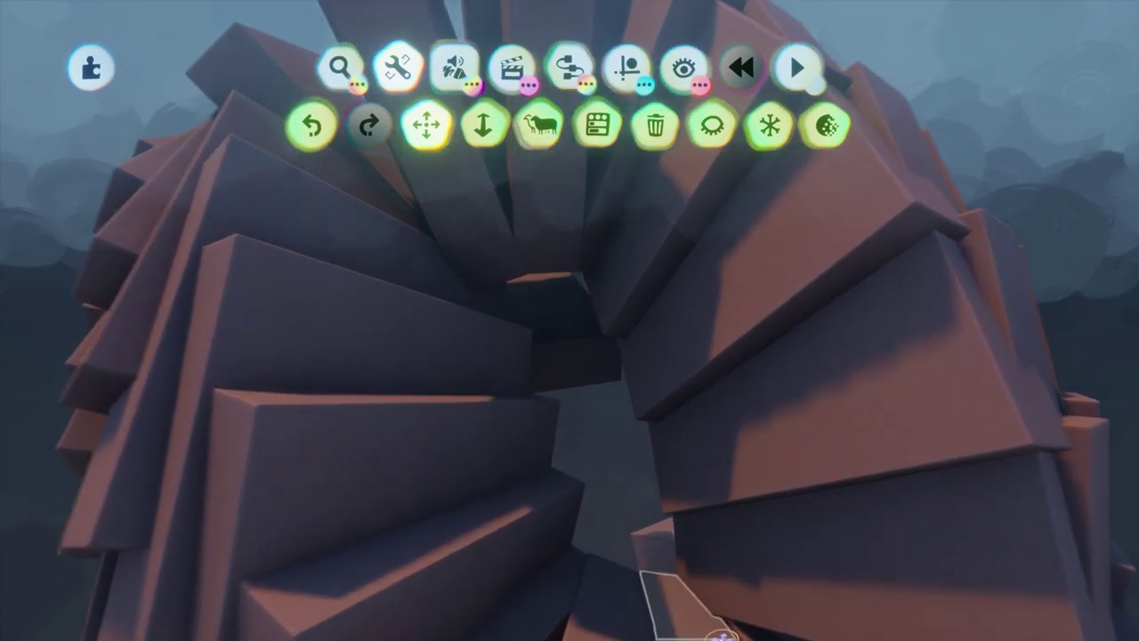
pyautogui.scroll(8, 725, 634)
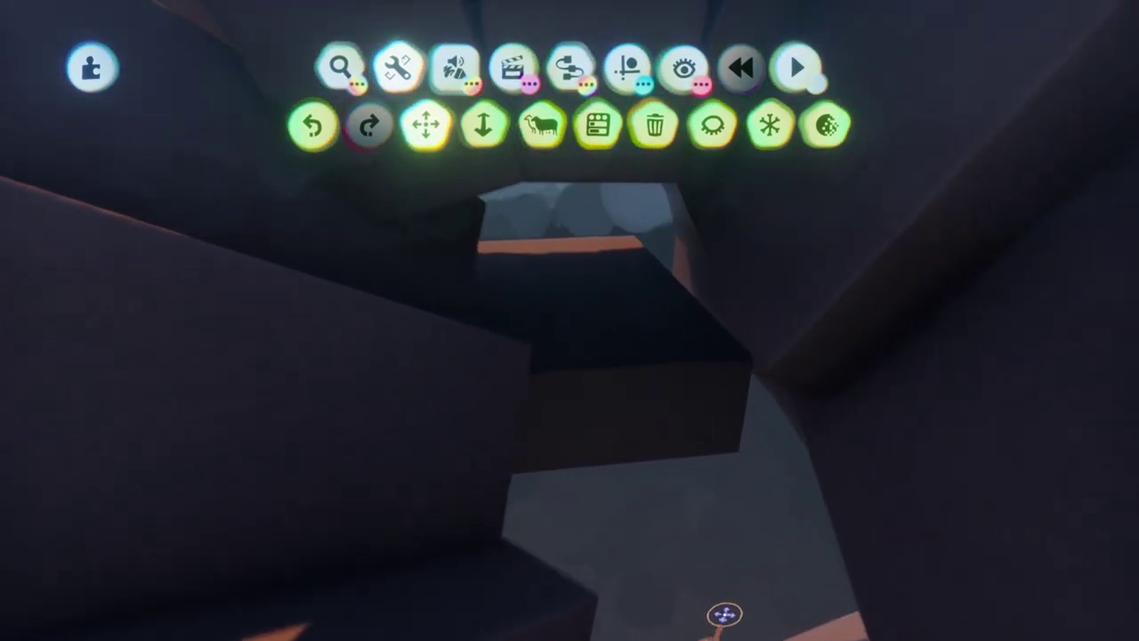
pyautogui.scroll(1, 730, 538)
pyautogui.scroll(-8, 737, 445)
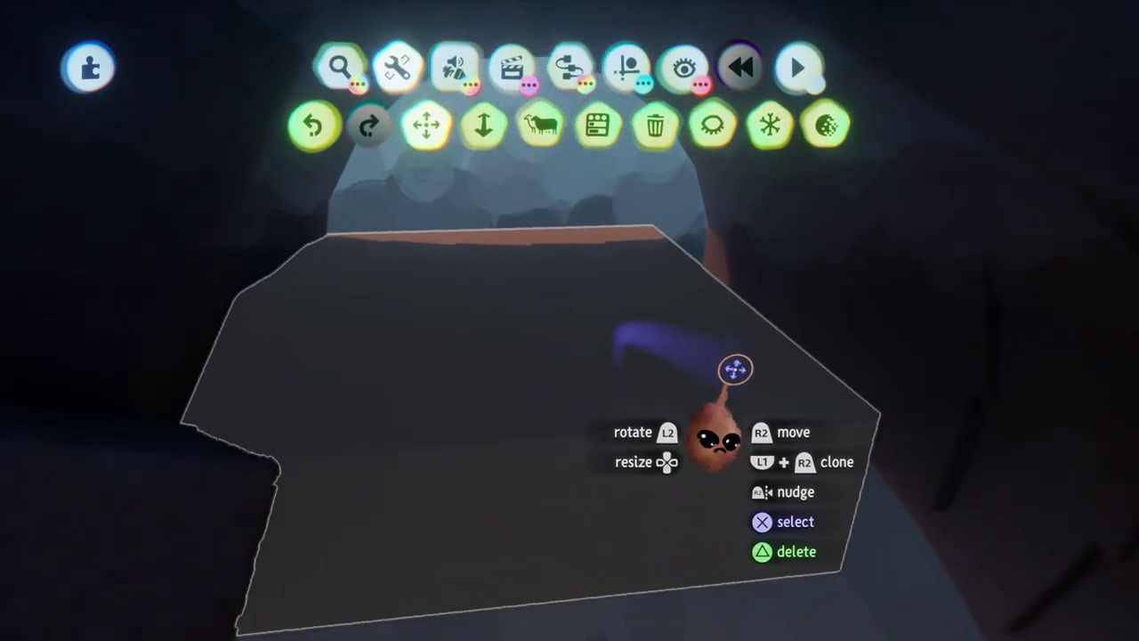
pyautogui.scroll(-8, 737, 386)
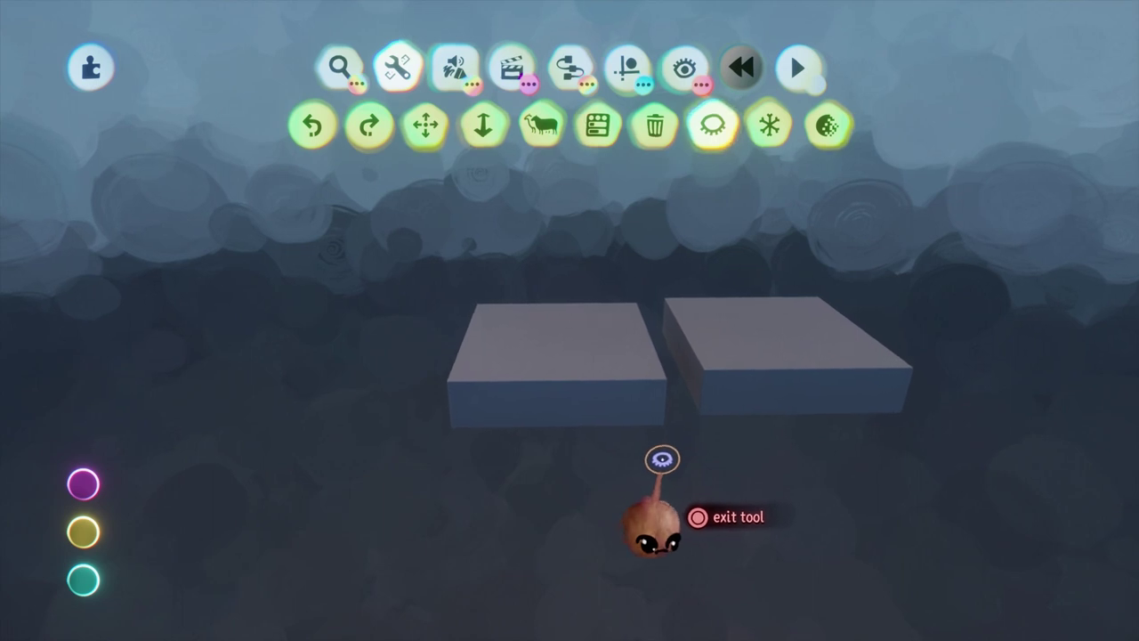
# - Freeze the left block of the pair with the Freeze tool and switch to the Move tool
pyautogui.scroll(6, 666, 457)
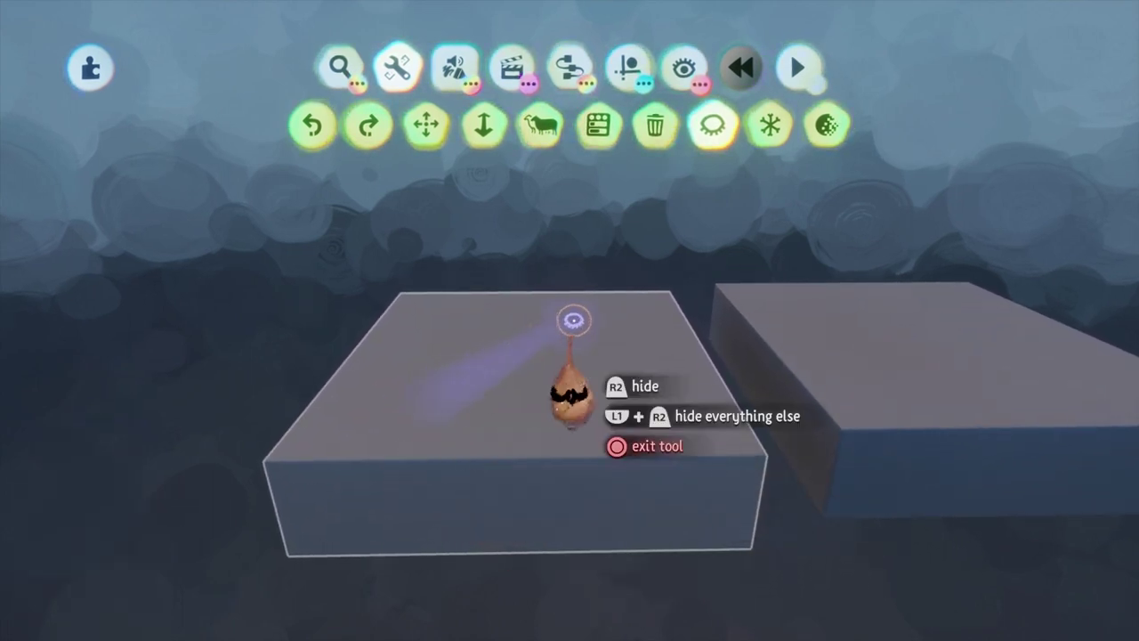
pyautogui.click(770, 129)
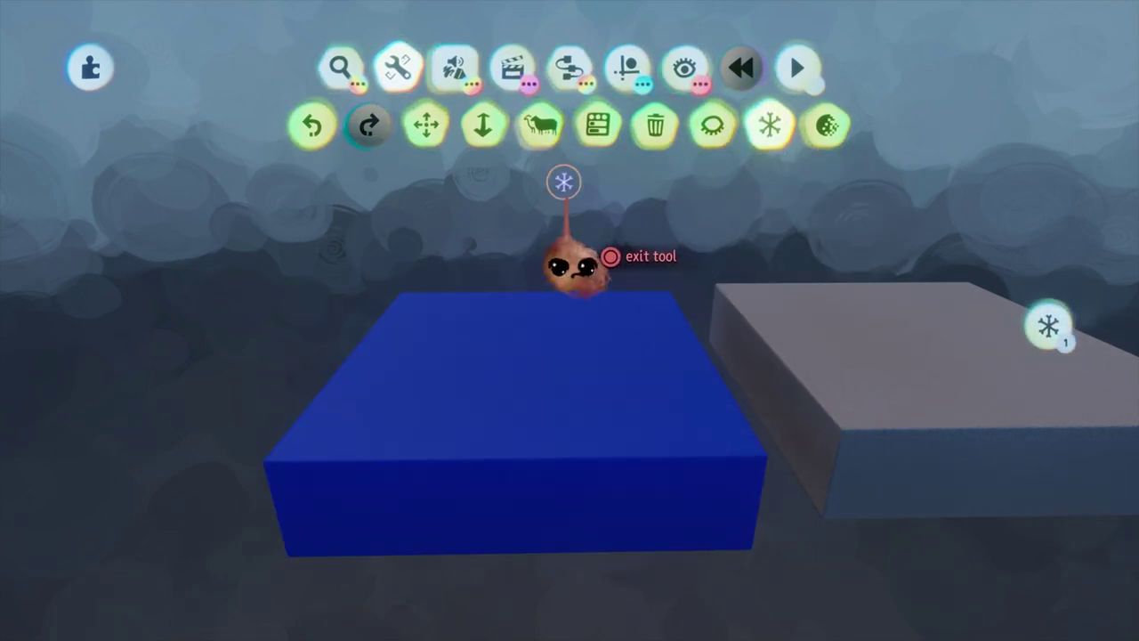
pyautogui.click(425, 124)
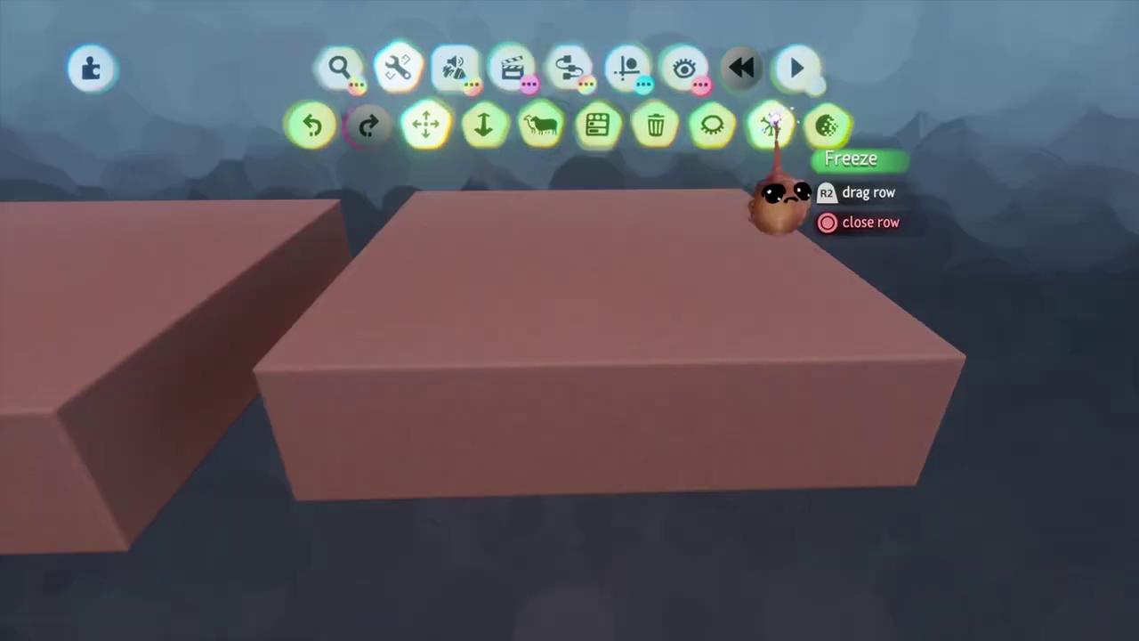
# - Unfreeze the frozen block and keep the Freeze tool ready over it
pyautogui.click(771, 123)
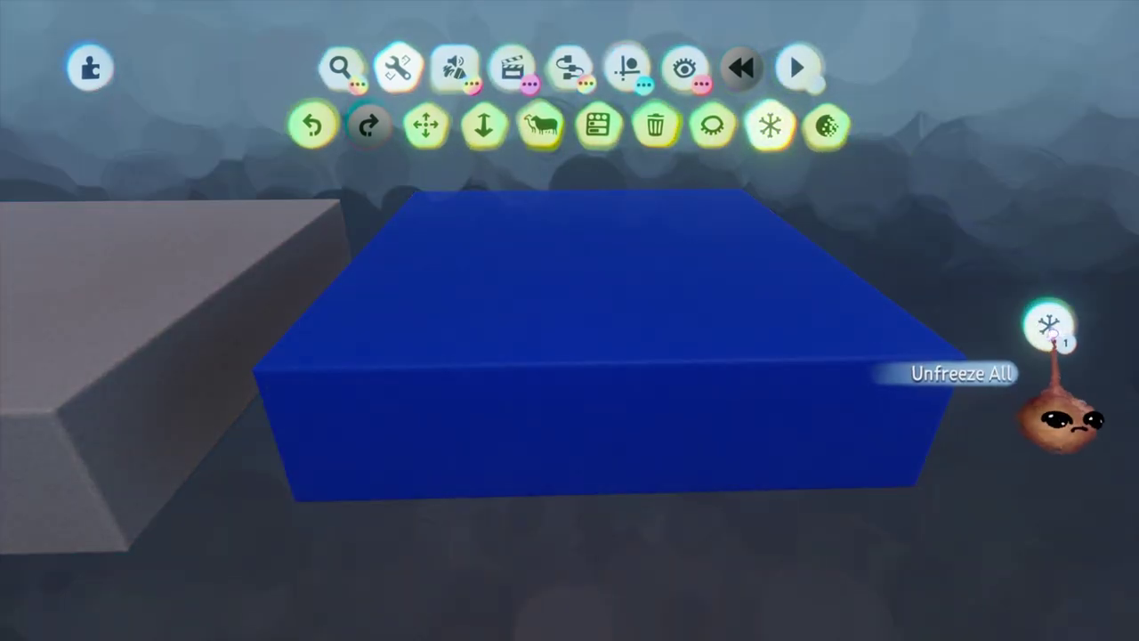
pyautogui.click(634, 411)
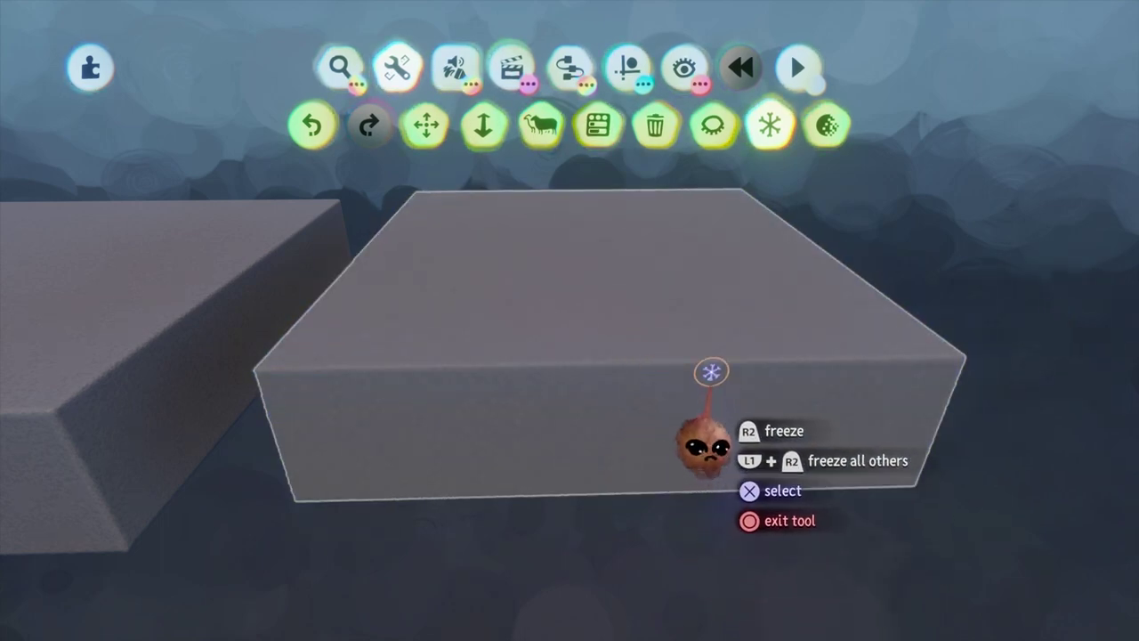
pyautogui.click(770, 129)
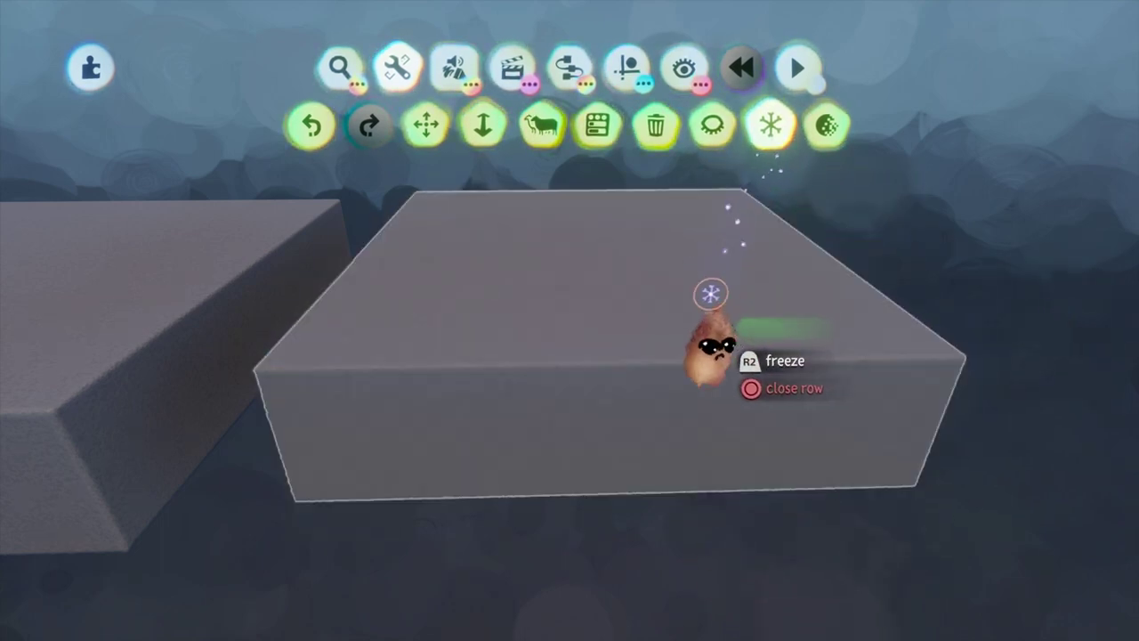
# - Freeze the right block of the pair with the Freeze tool and release it again
pyautogui.click(719, 344)
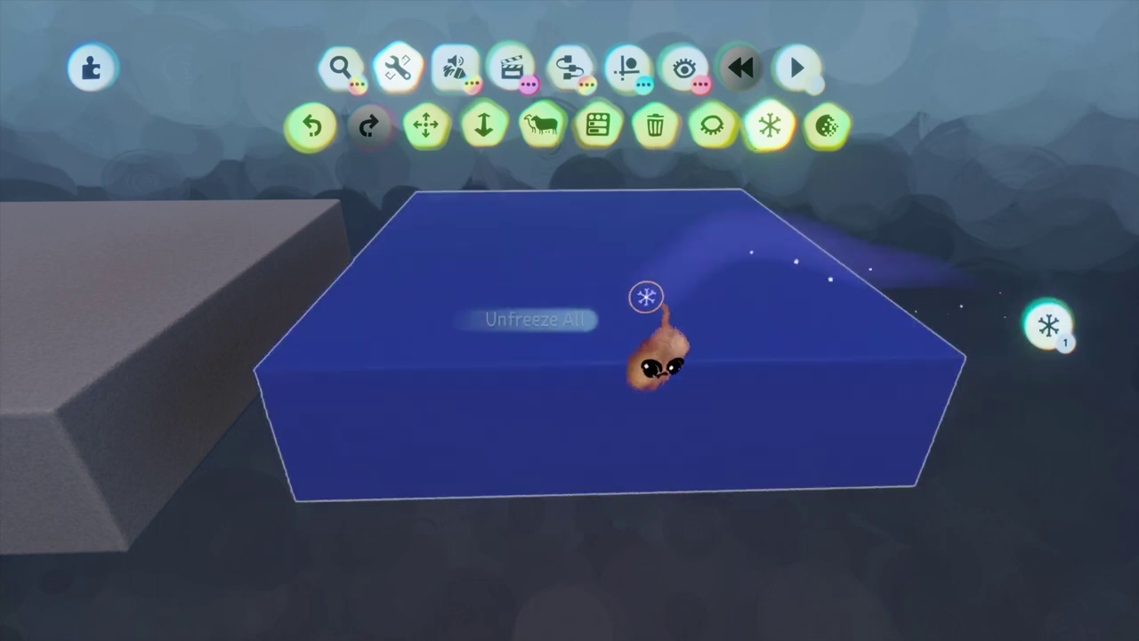
pyautogui.click(588, 406)
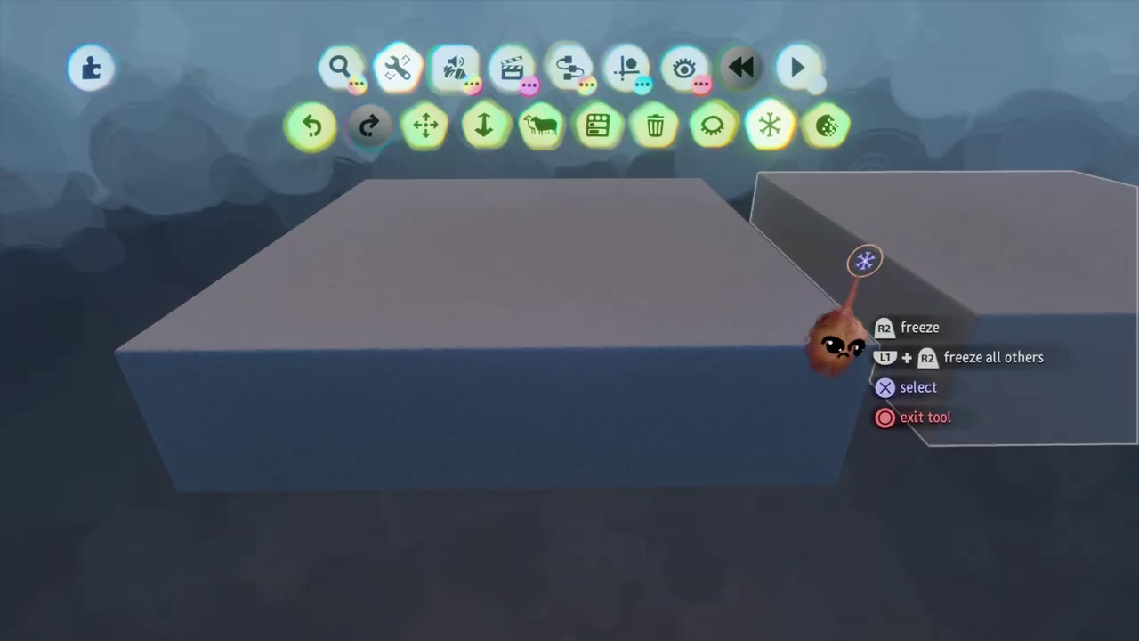
# - Reduce the sculpture detail of the block pair repeatedly with the Detail tool in reduce mode until the edges turn ragged
pyautogui.click(832, 126)
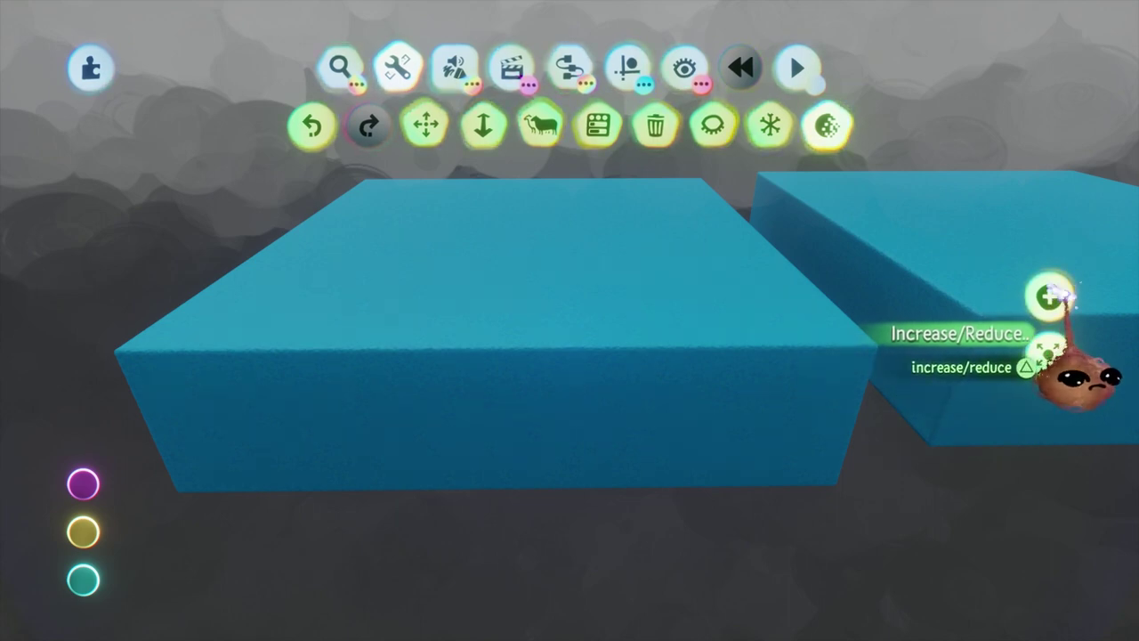
pyautogui.click(1049, 354)
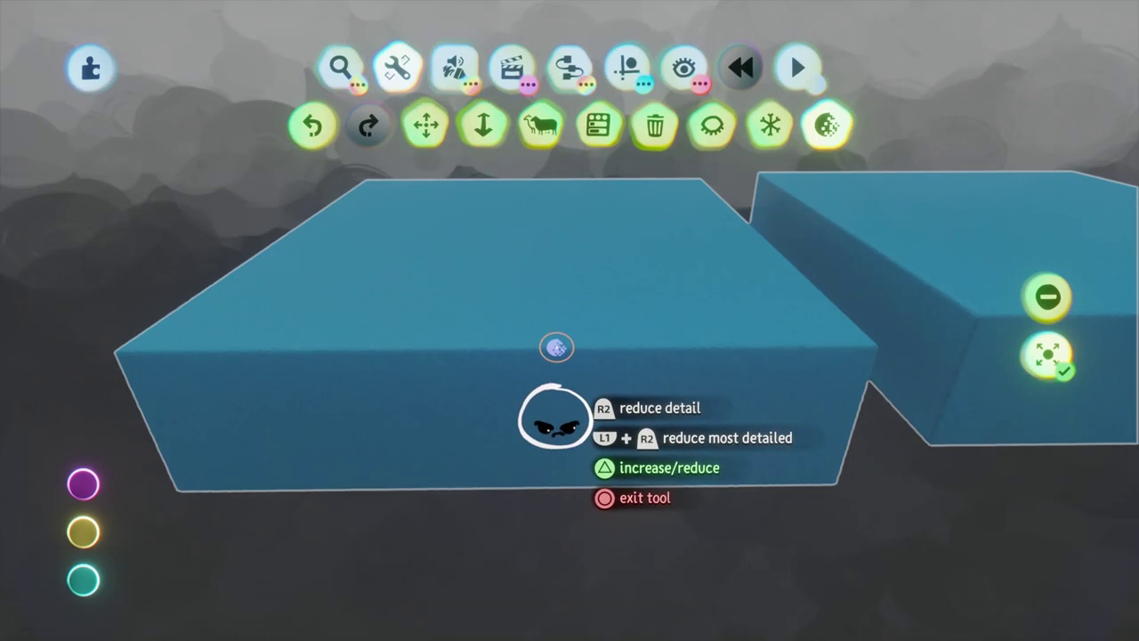
pyautogui.click(568, 349)
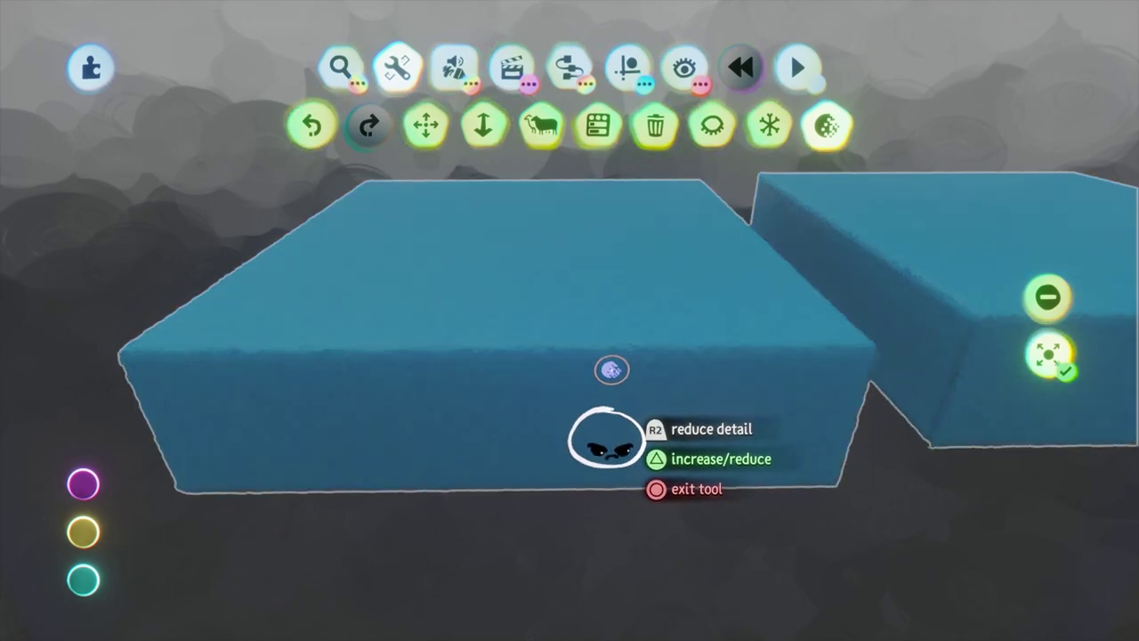
pyautogui.click(608, 438)
pyautogui.click(614, 441)
pyautogui.click(620, 445)
pyautogui.click(626, 448)
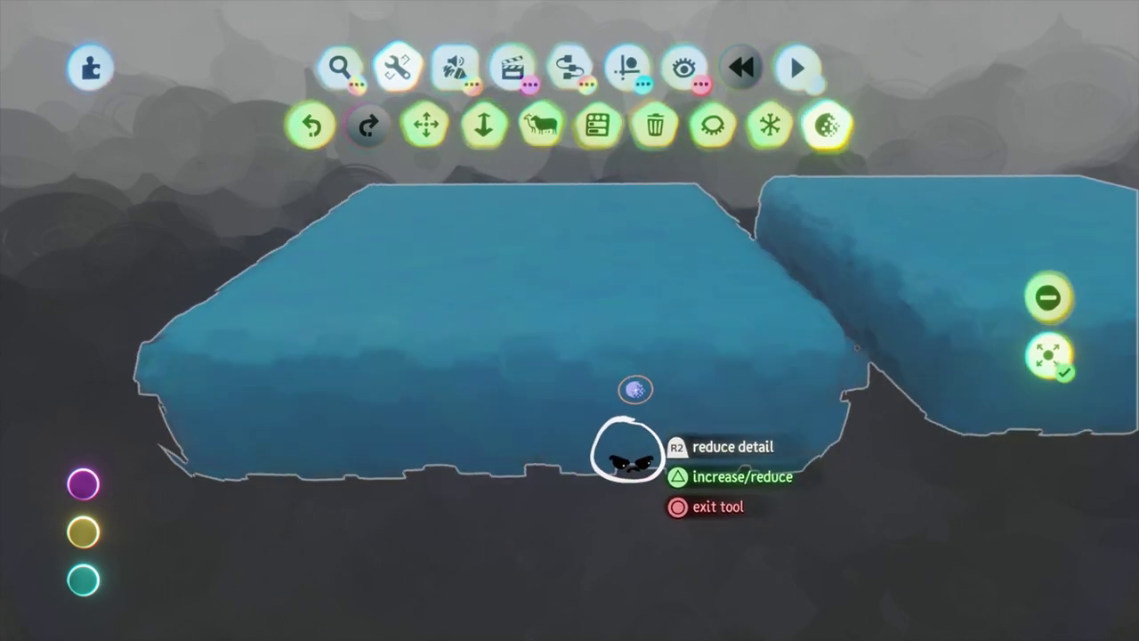
pyautogui.moveTo(627, 449); pyautogui.dragTo(631, 445)
# - Undo all the detail reductions and the freeze and unhide changes before them, and redo the undone change
pyautogui.hotkey('ctrl', 'z')
pyautogui.hotkey('ctrl', 'z')
pyautogui.hotkey('ctrl', 'z')
pyautogui.hotkey('ctrl', 'z')
pyautogui.hotkey('ctrl', 'z')
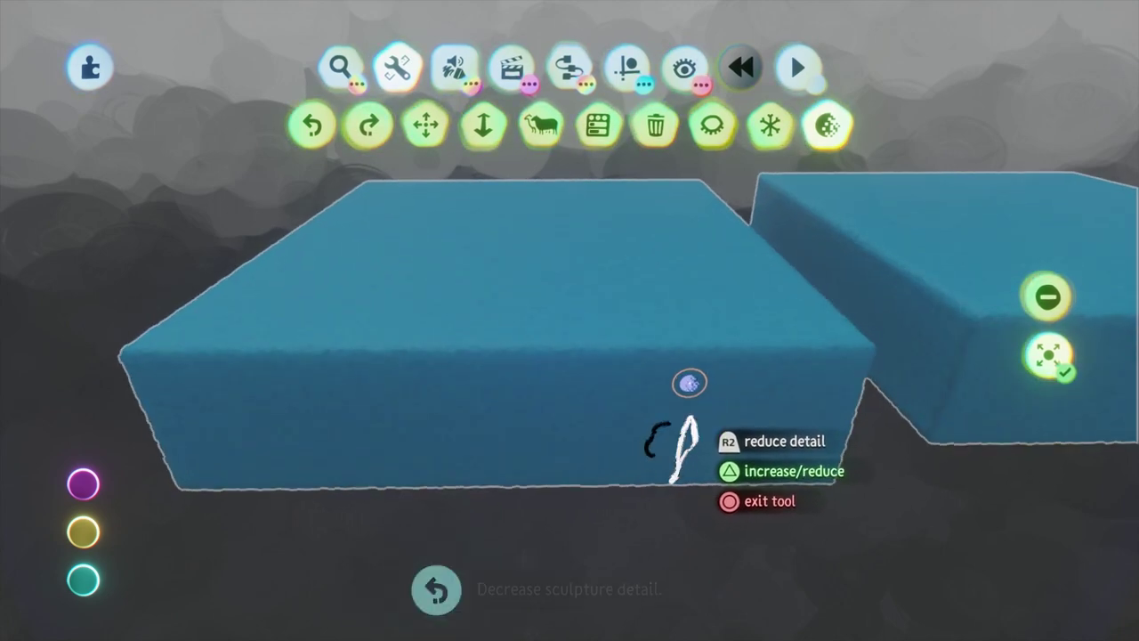
pyautogui.hotkey('ctrl', 'z')
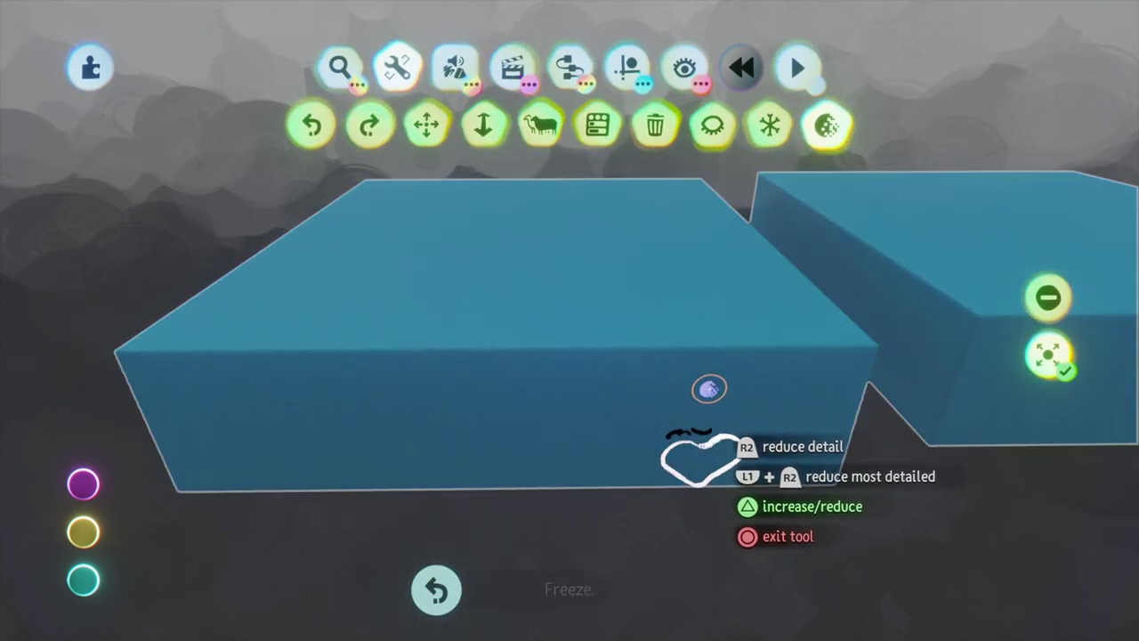
pyautogui.hotkey('ctrl', 'z')
pyautogui.hotkey('ctrl', 'z')
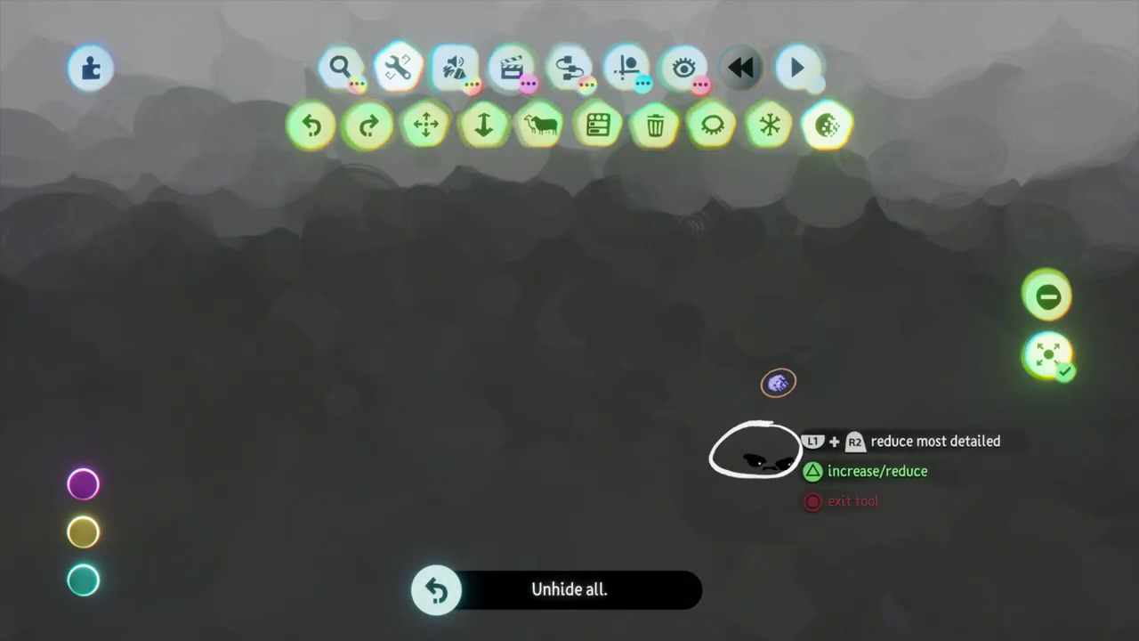
pyautogui.hotkey('ctrl', 'shift', 'z')
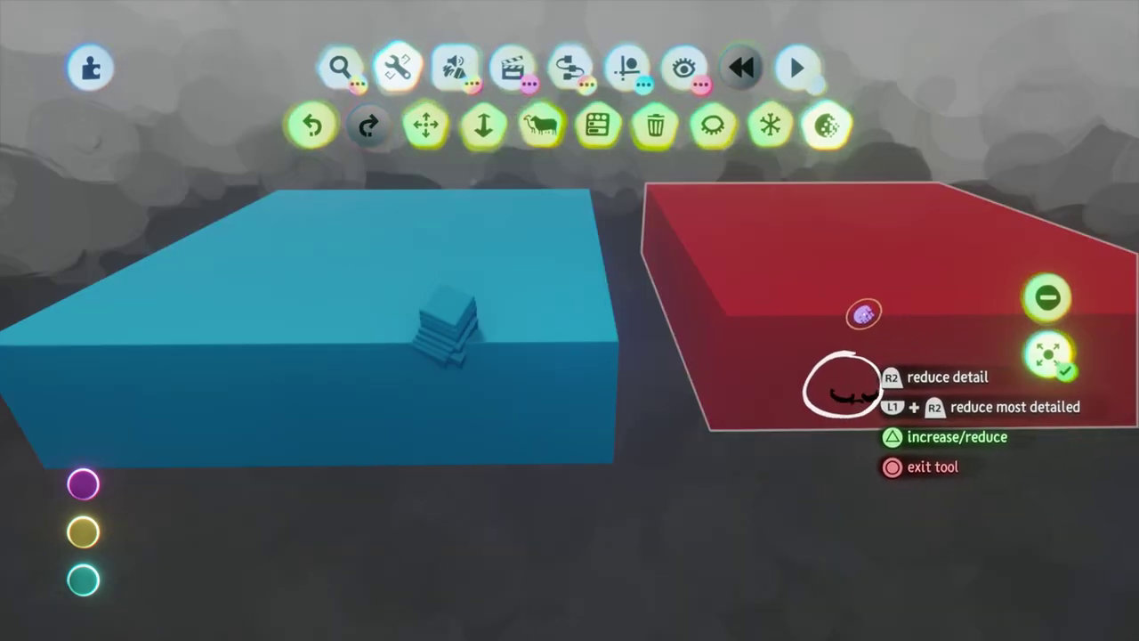
# - Toggle the Detail tool's display option and reduce the detail of the most detailed blocks by two levels
pyautogui.click(1050, 356)
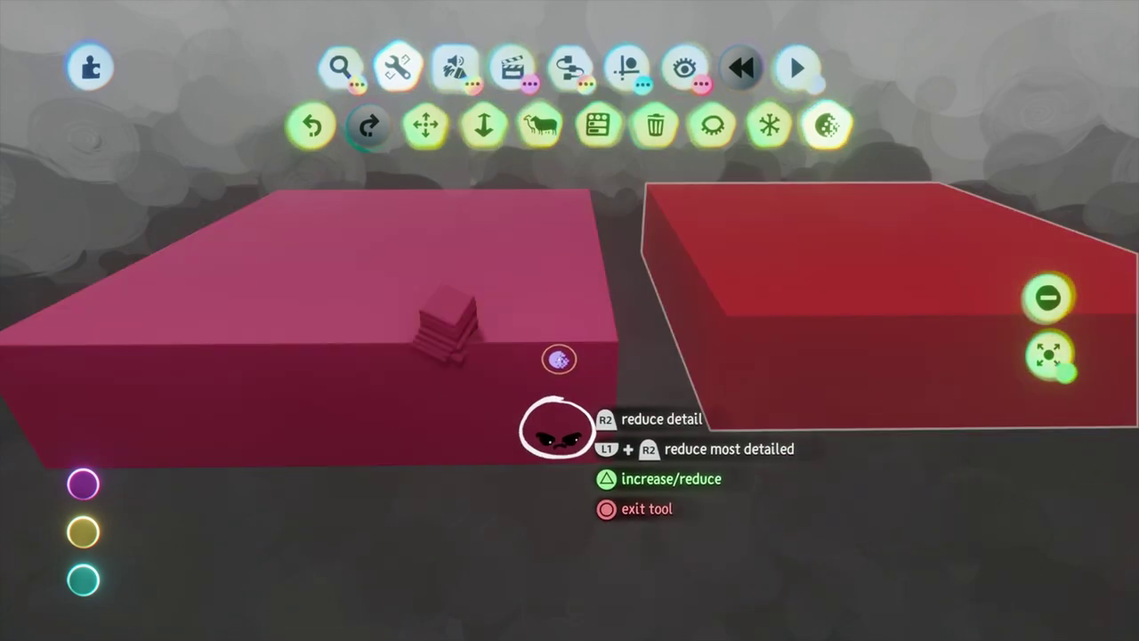
pyautogui.click(785, 408)
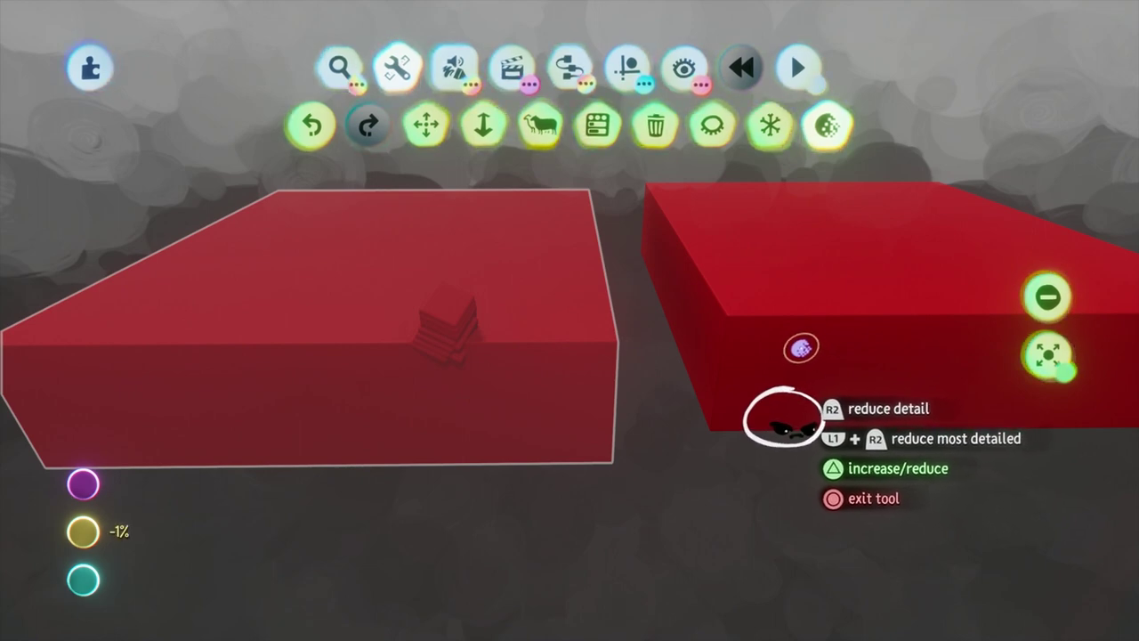
pyautogui.click(783, 407)
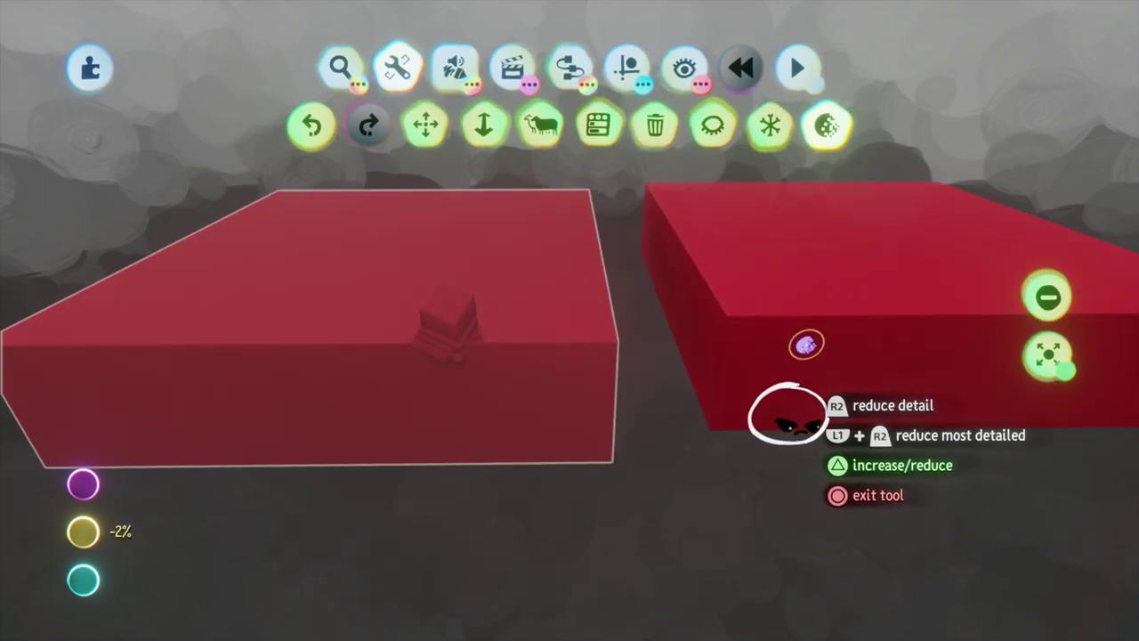
# - Restore the Detail tool's display option and keep reducing the detail of both blocks until the small stack blurs
pyautogui.click(1047, 355)
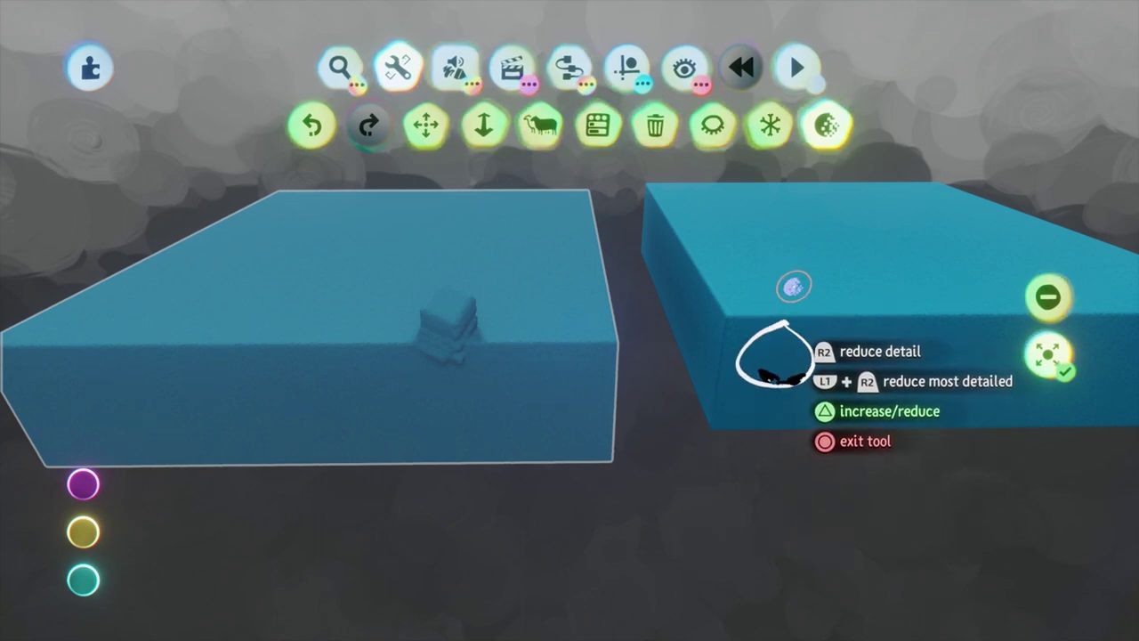
pyautogui.click(776, 351)
pyautogui.click(787, 369)
pyautogui.click(790, 378)
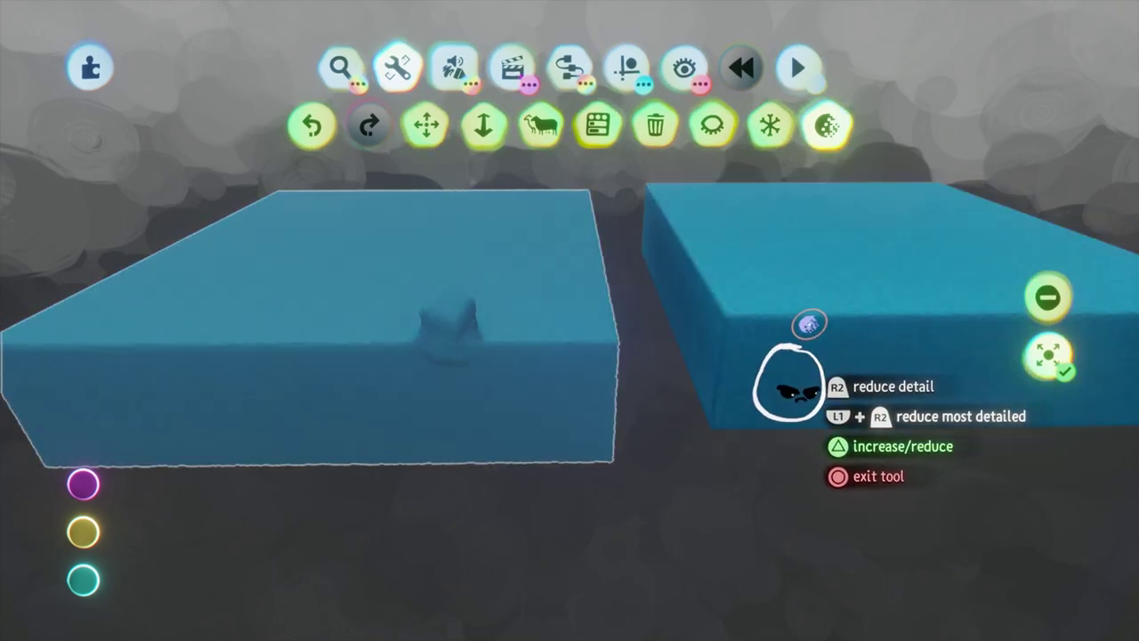
pyautogui.click(792, 390)
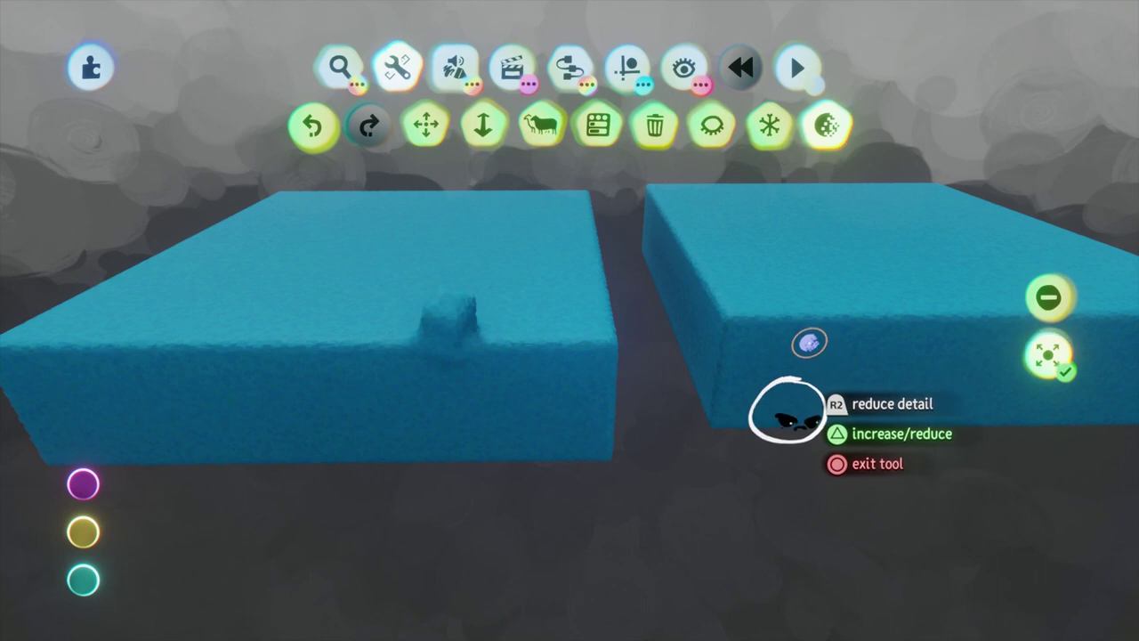
pyautogui.click(787, 359)
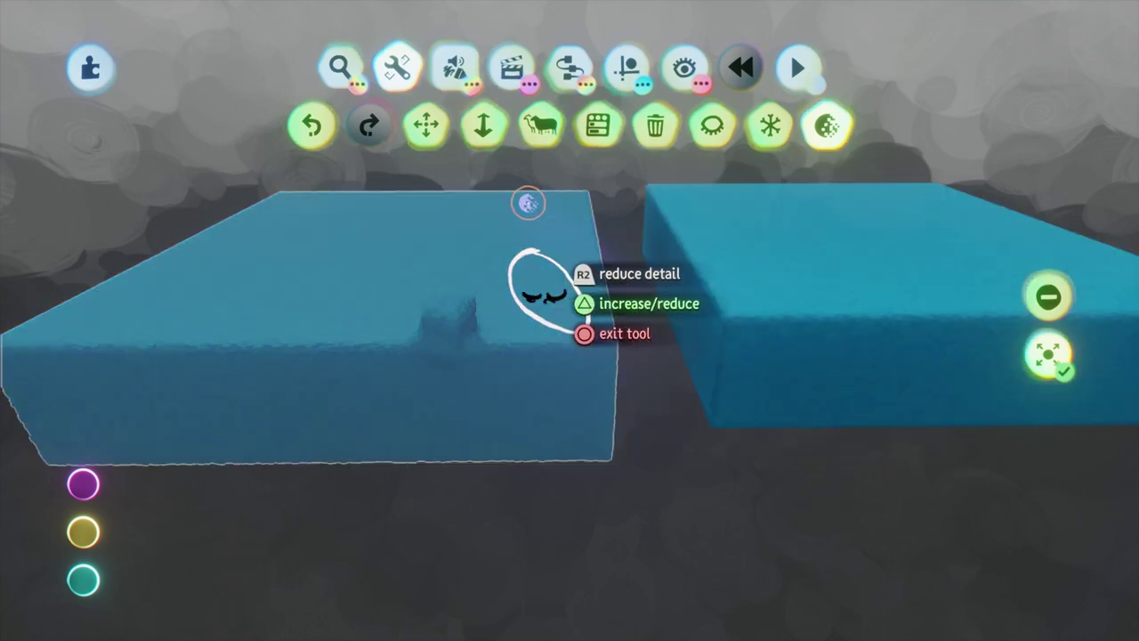
# - Switch the Detail tool to increase mode and raise the left block's detail until its small stack is crisp
pyautogui.press('triangle')
pyautogui.click(506, 344)
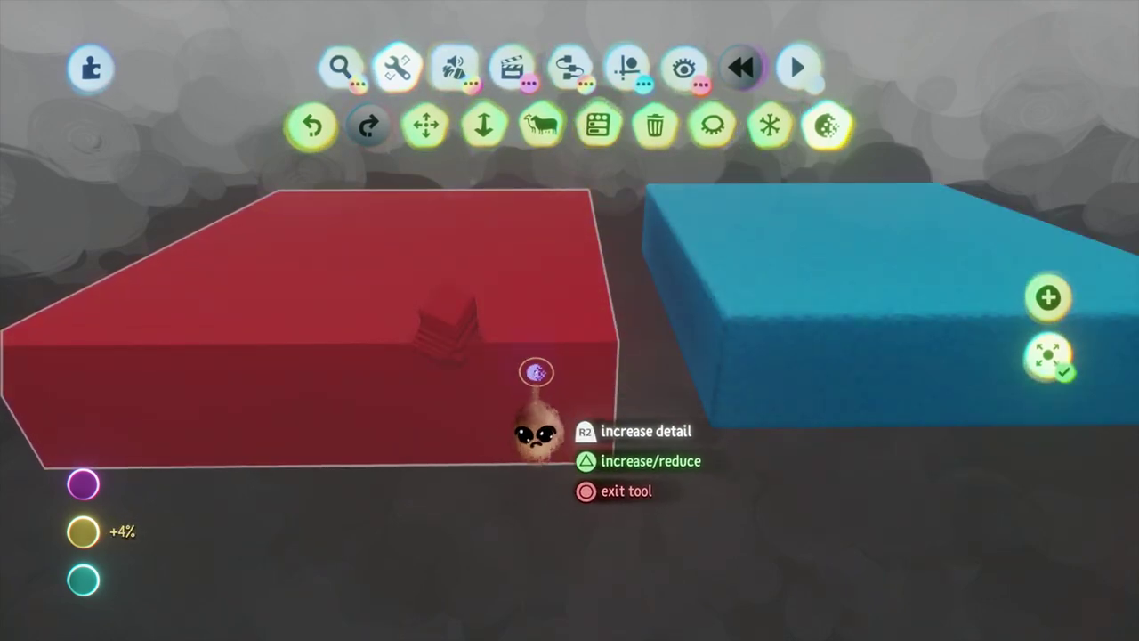
pyautogui.click(534, 352)
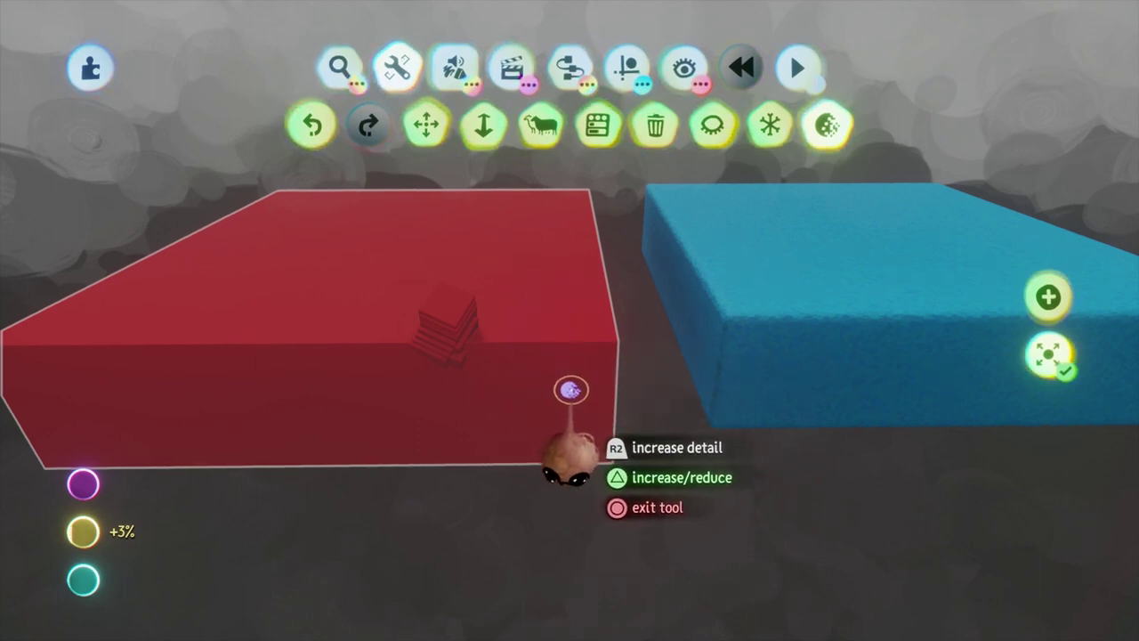
# - Increase the right block's detail with the Detail tool until its edges are sharp
pyautogui.click(850, 361)
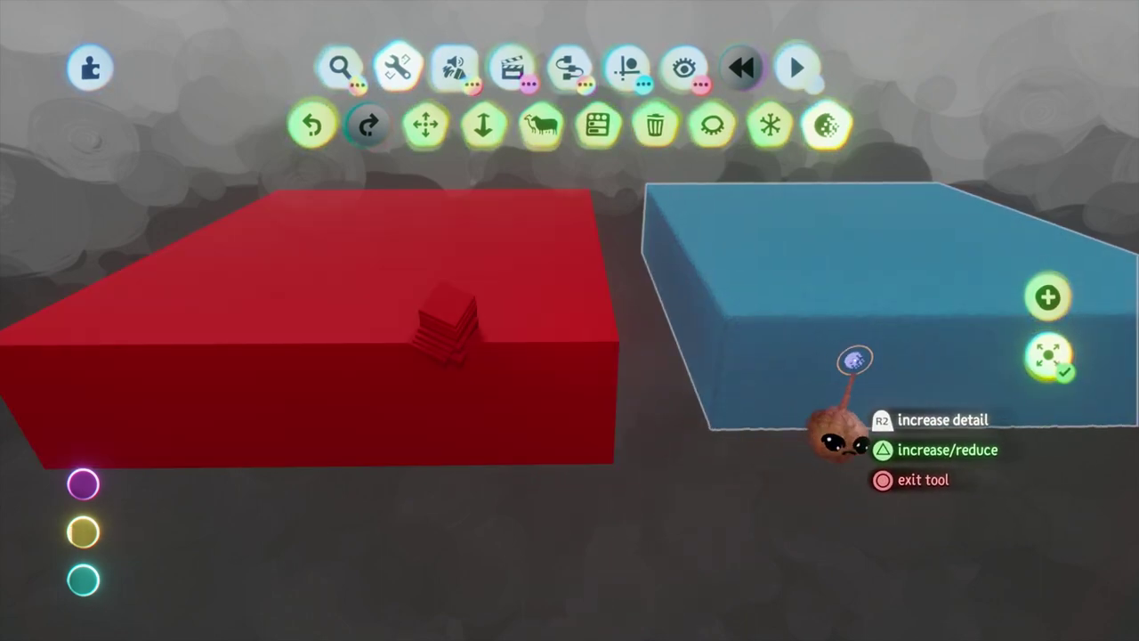
pyautogui.click(862, 325)
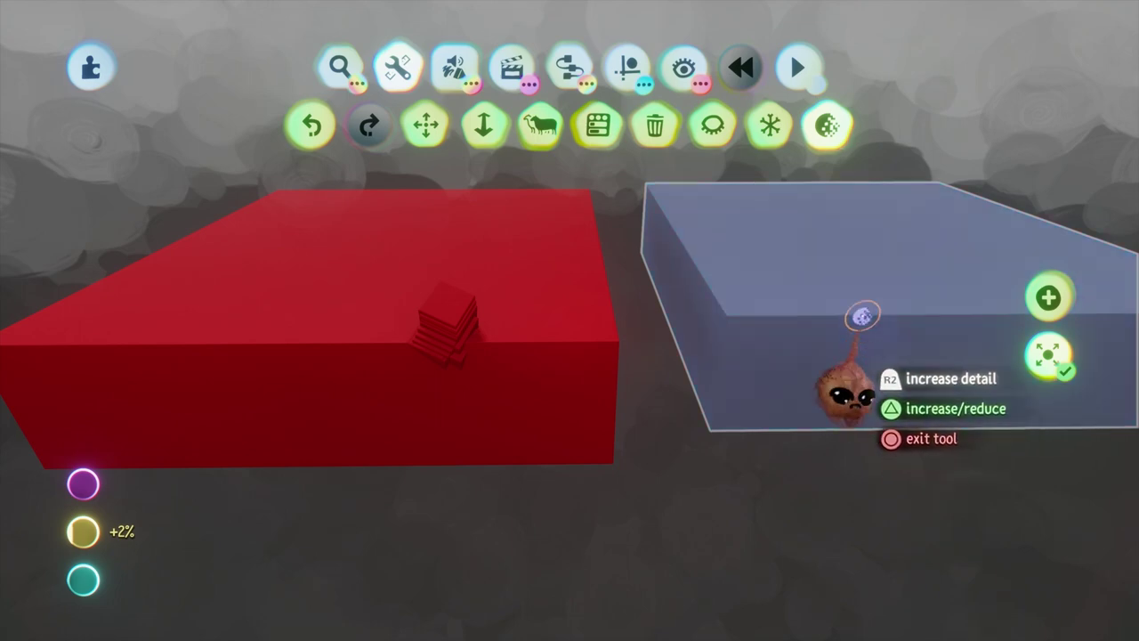
pyautogui.click(874, 347)
pyautogui.click(875, 338)
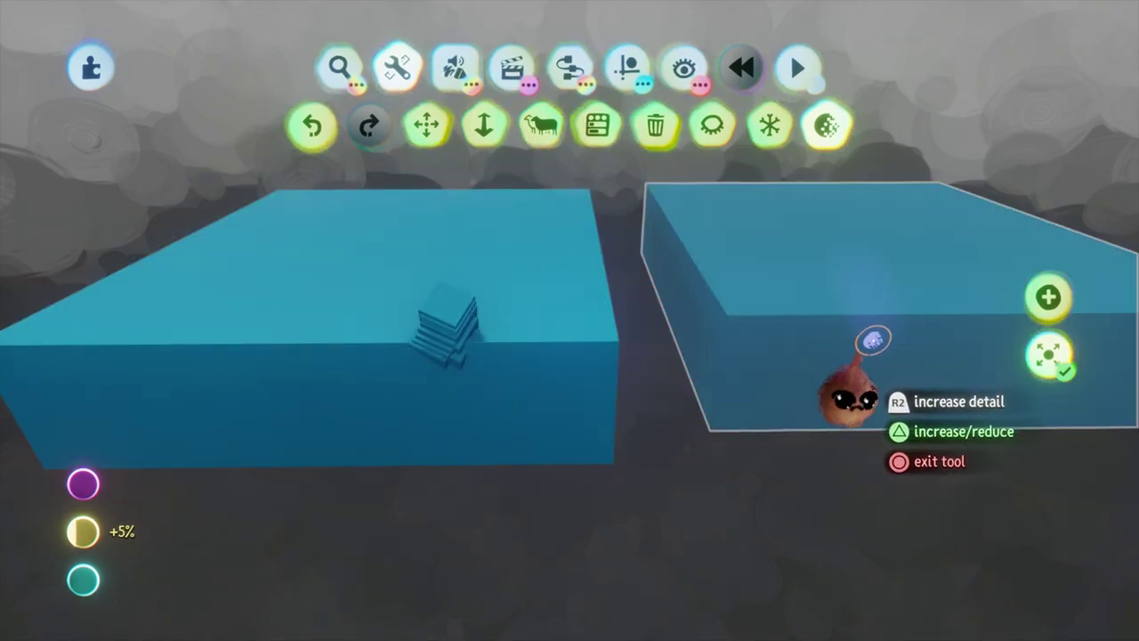